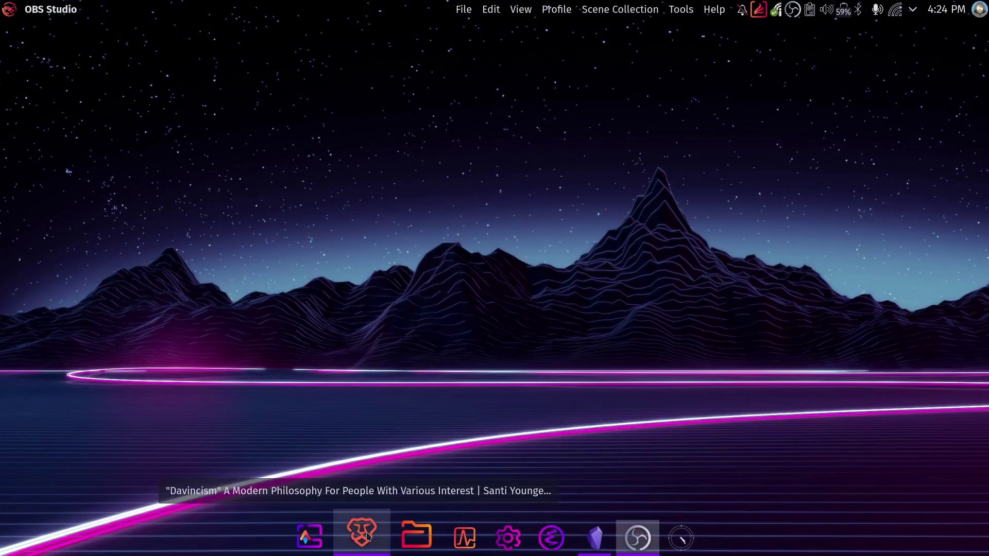
# Step: Bring the Davincism article forward in Brave and select its address santiyounger.com/davincism/
pyautogui.click(365, 538)
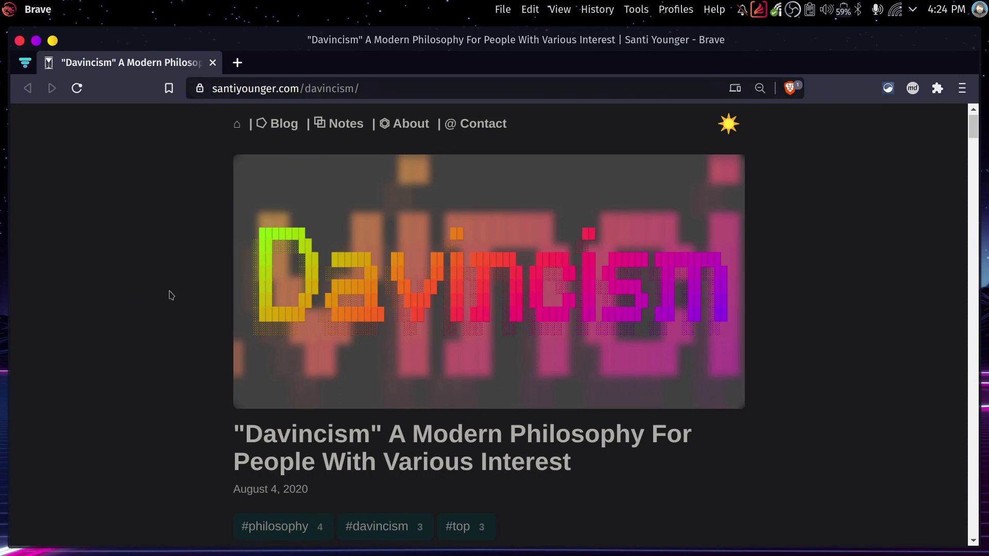
pyautogui.scroll(-3, 167, 304)
pyautogui.scroll(3, 167, 304)
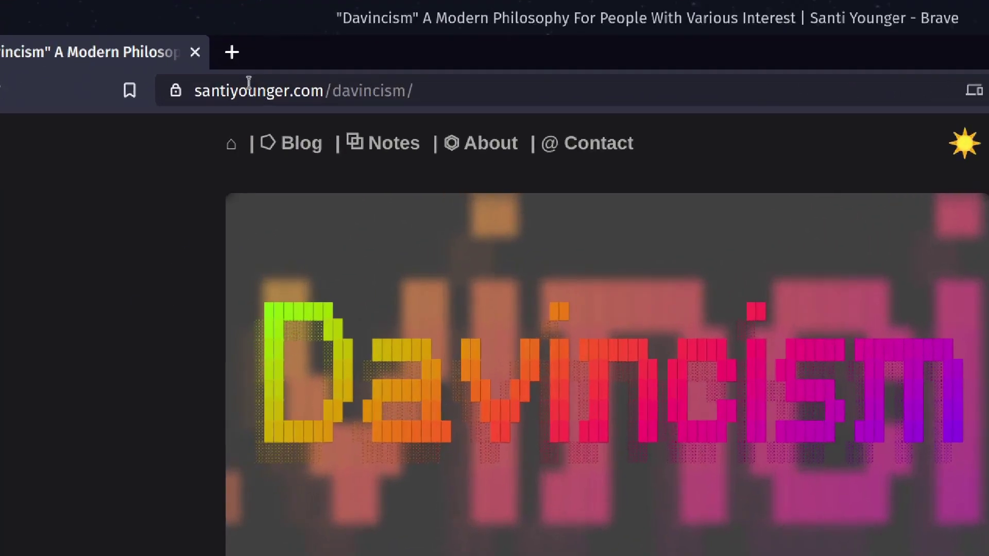
pyautogui.click(249, 89)
pyautogui.hotkey('ctrl', 'c')
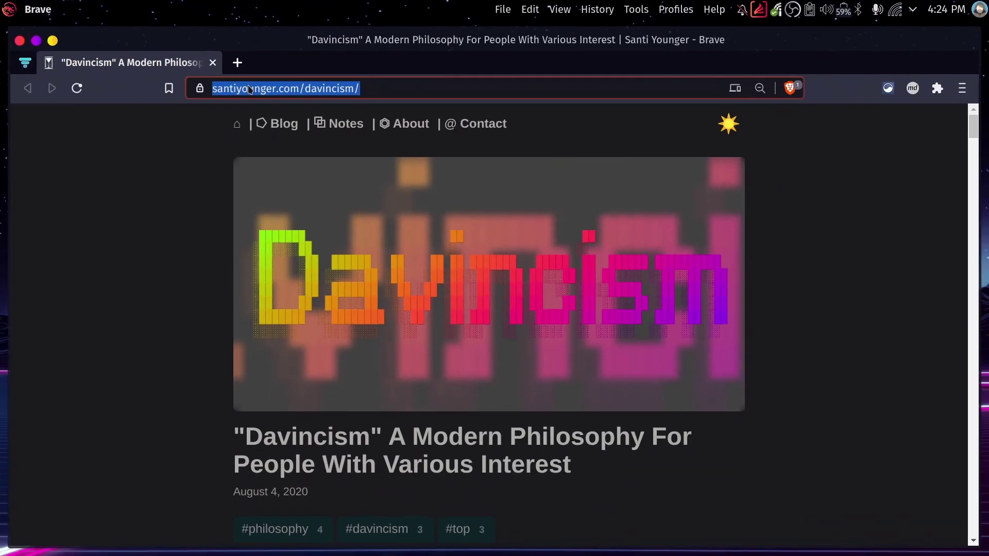
# Step: Paste the Davincism URL into the note and wrap it in ( ) with empty [ ] before it
pyautogui.hotkey('alt', 'Tab')
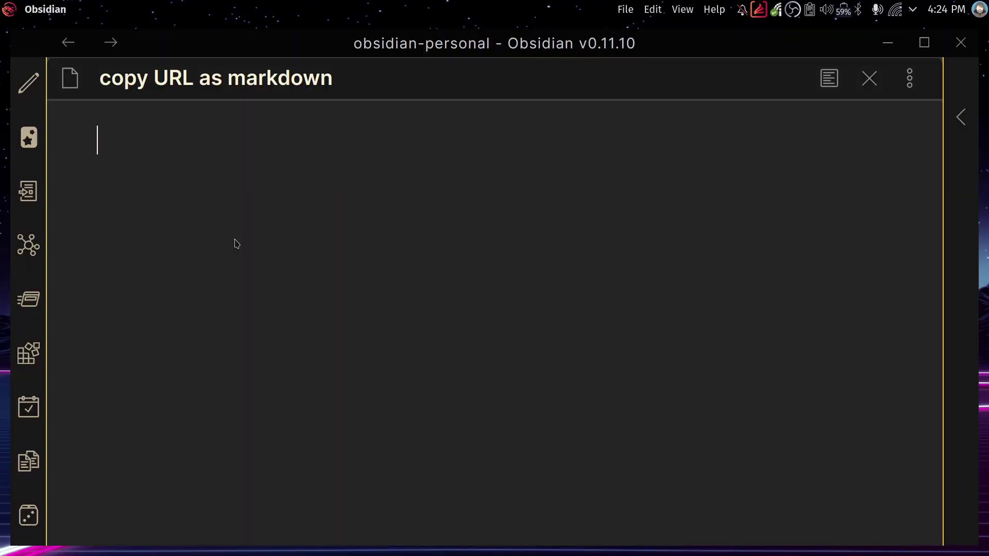
pyautogui.hotkey('ctrl', 'v')
pyautogui.press('Home')
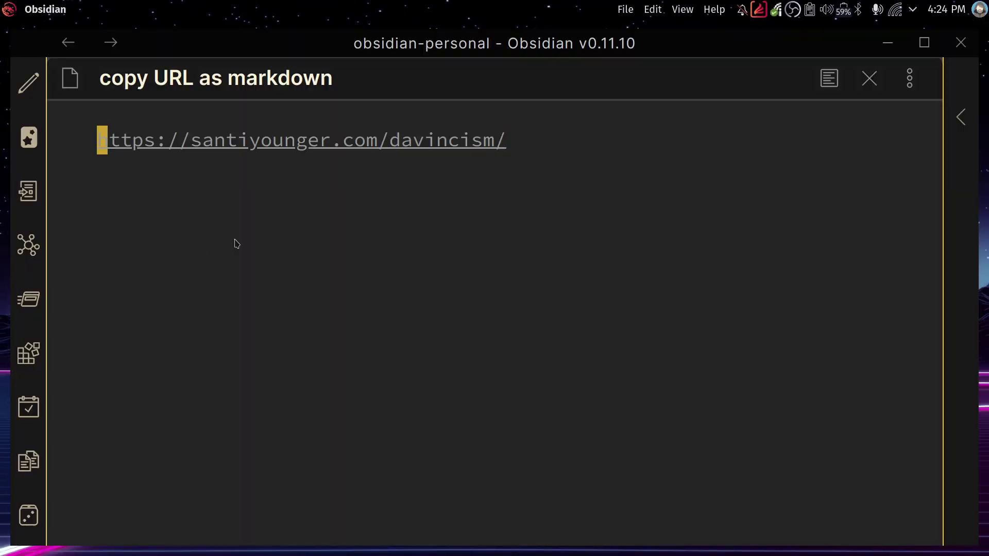
pyautogui.write('(')
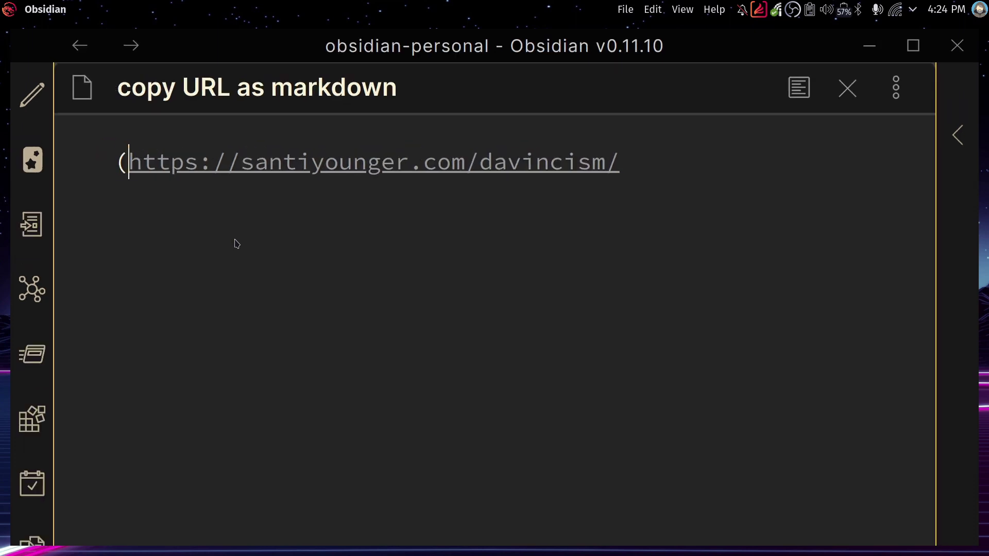
pyautogui.press('End')
pyautogui.press('Home')
pyautogui.write('[]')
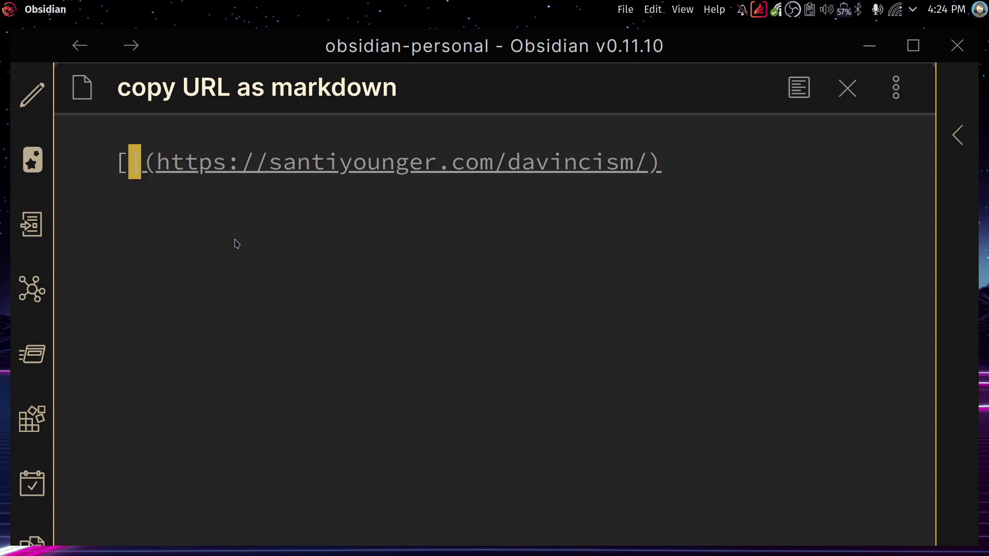
pyautogui.press('Left')
# Step: Copy the article's full title from Brave into the link's square brackets and shrink the text
pyautogui.hotkey('alt', 'Tab')
pyautogui.moveTo(583, 477); pyautogui.dragTo(198, 437)
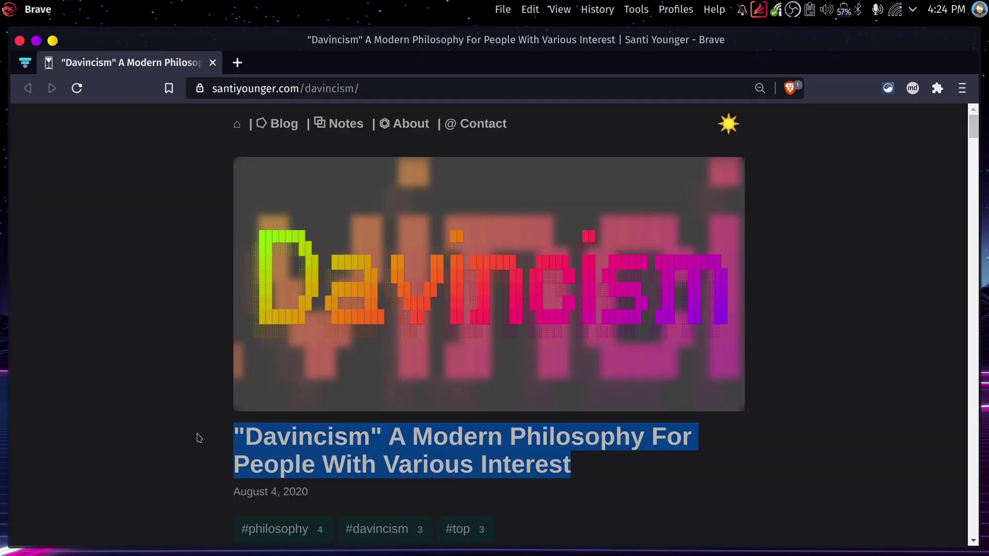
pyautogui.hotkey('alt', 'Tab')
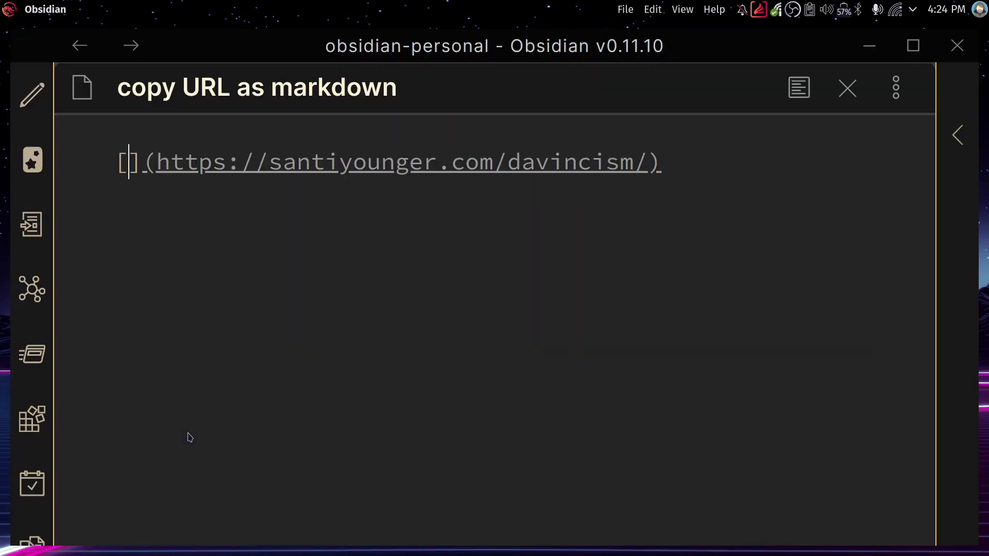
pyautogui.press('p')
pyautogui.hotkey('shift', 'a')
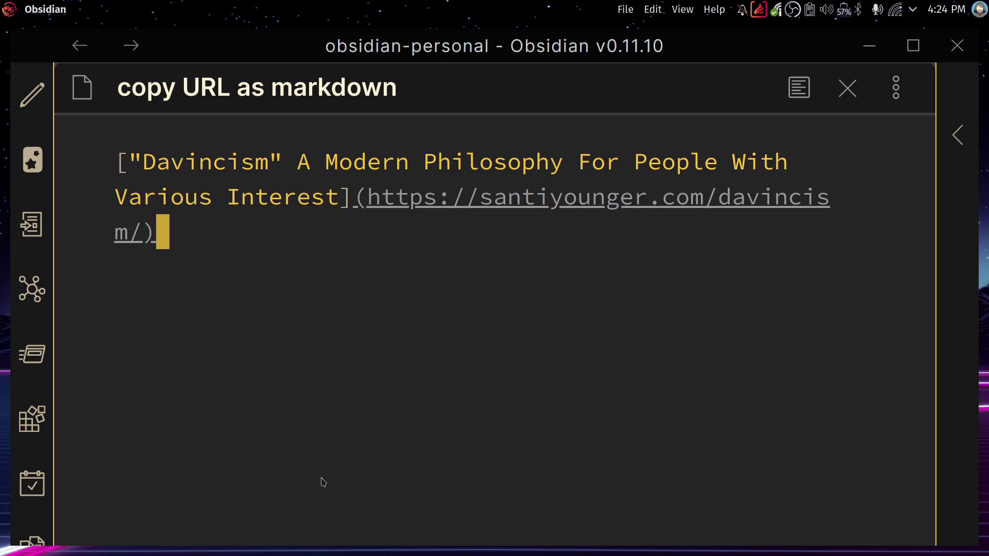
pyautogui.hotkey('ctrl', '-')
pyautogui.hotkey('ctrl', '-')
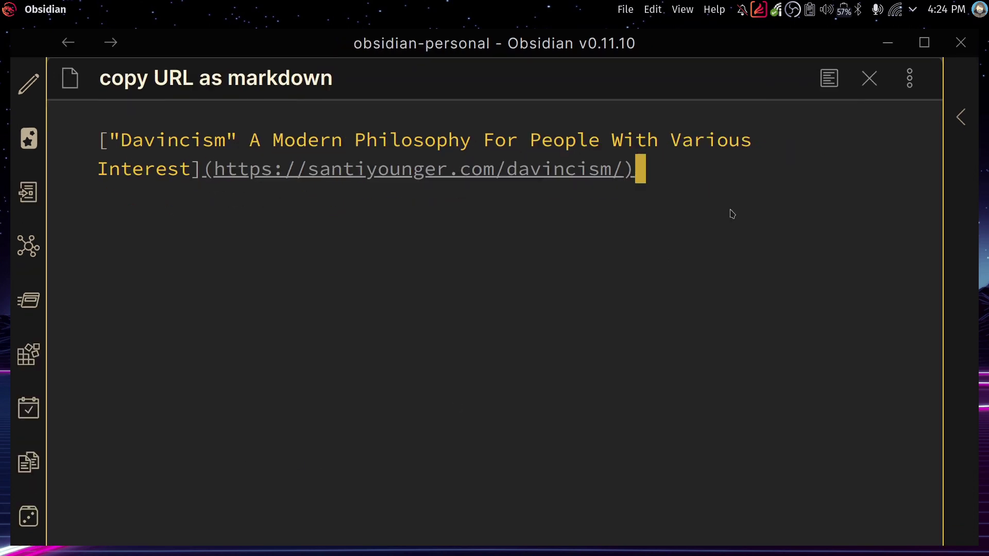
# Step: Preview the note and test the rendered Davincism link in the browser
pyautogui.click(831, 78)
pyautogui.click(532, 161)
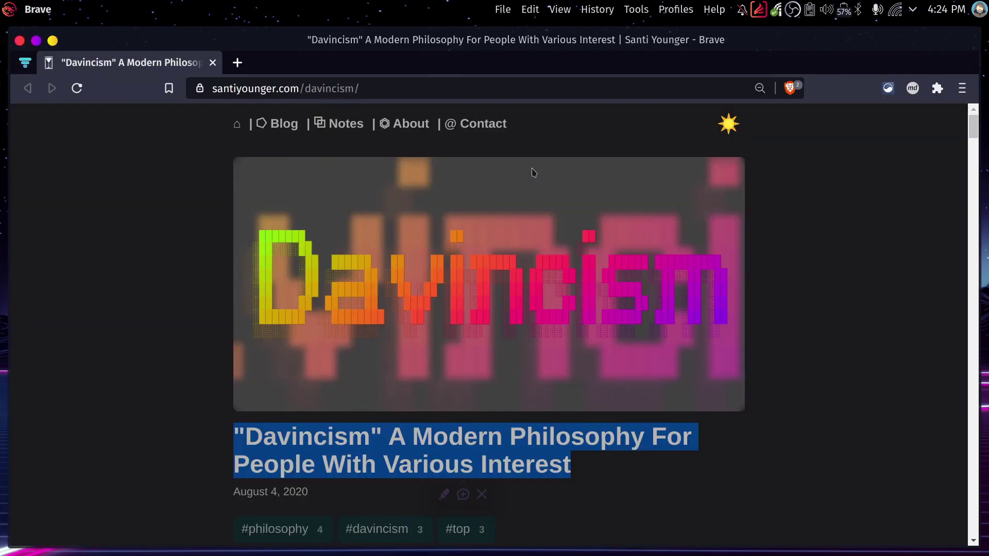
pyautogui.hotkey('alt', 'Tab')
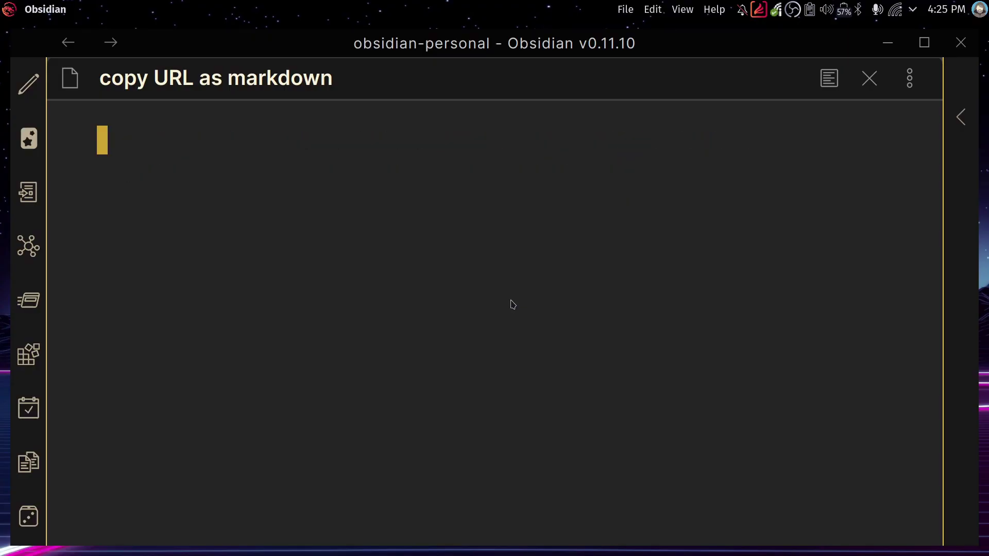
# Step: Paste the Davincism article's markdown link into the cleared note
pyautogui.hotkey('alt', 'Tab')
pyautogui.click(862, 329)
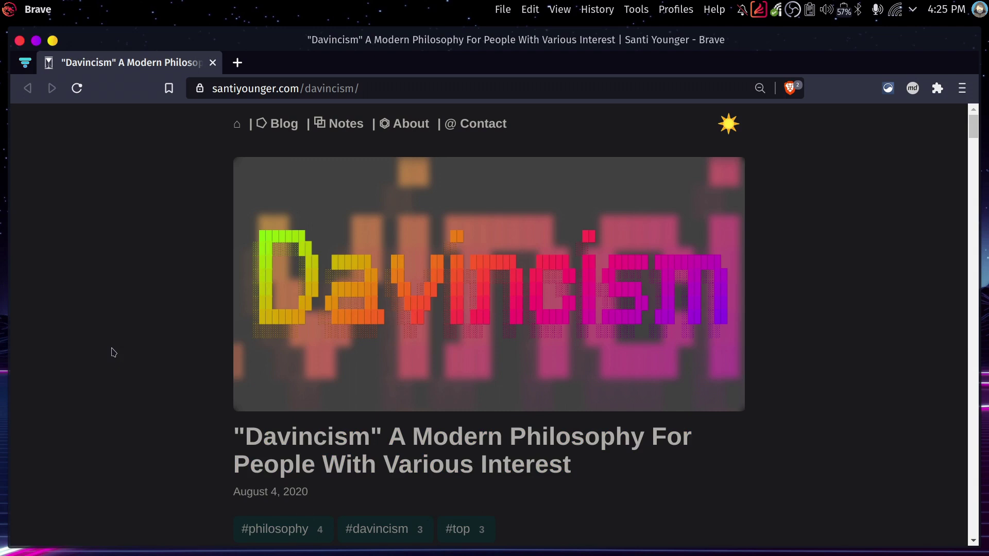
pyautogui.hotkey('alt', 'Tab')
pyautogui.write('["Davincism" A Modern Philosophy For People With Various Interest | Santi Younger](https://santiyounger.com/davincism/)')
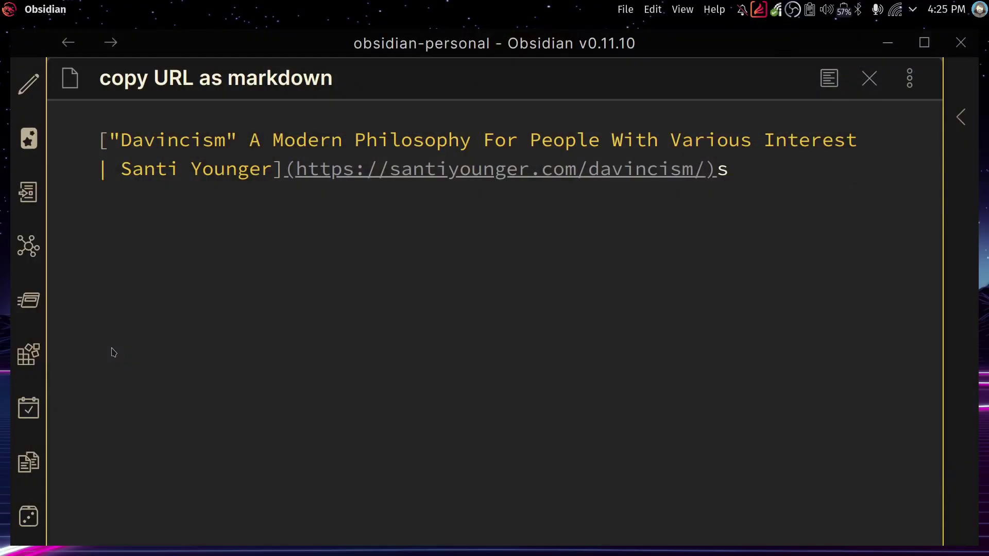
# Step: Paste a second copy of the link, then delete both test link lines
pyautogui.hotkey('alt', 'Tab')
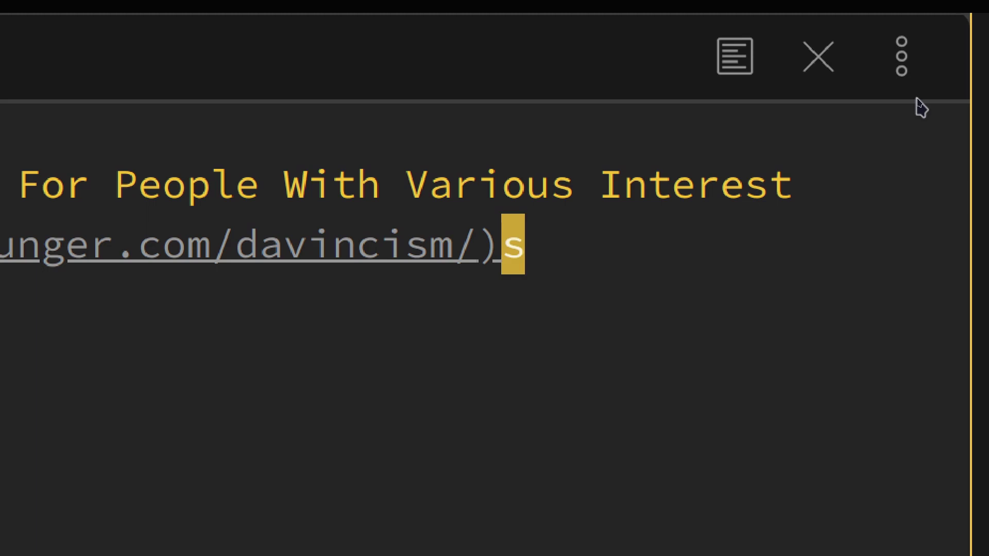
pyautogui.press('o')
pyautogui.write('["Davincism" A Modern Philosophy For People With Various Interest | Santi Younger](https://santiyounger.com/davincism/)')
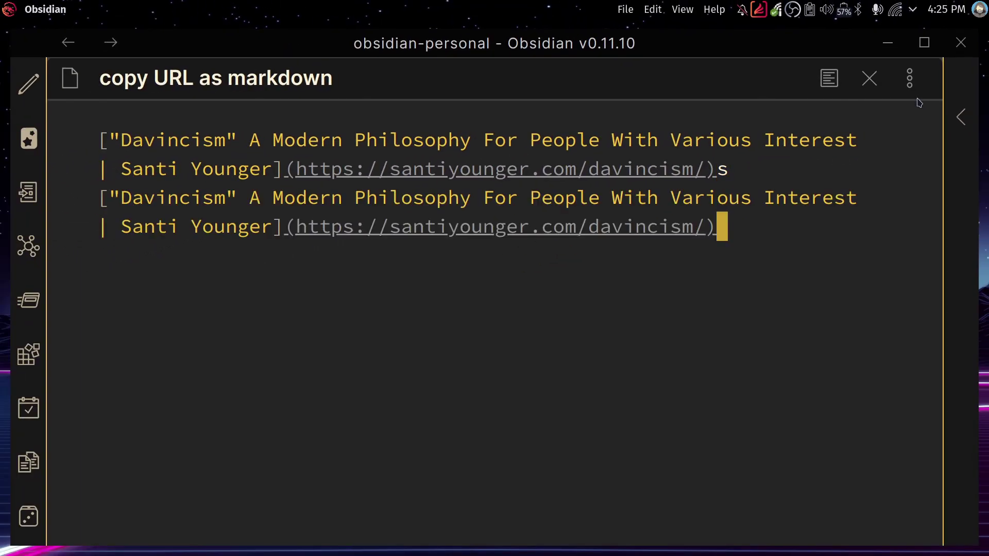
pyautogui.press('Up')
pyautogui.press('k')
pyautogui.hotkey('shift', 'v')
pyautogui.hotkey('shift', 'g')
pyautogui.press('d')
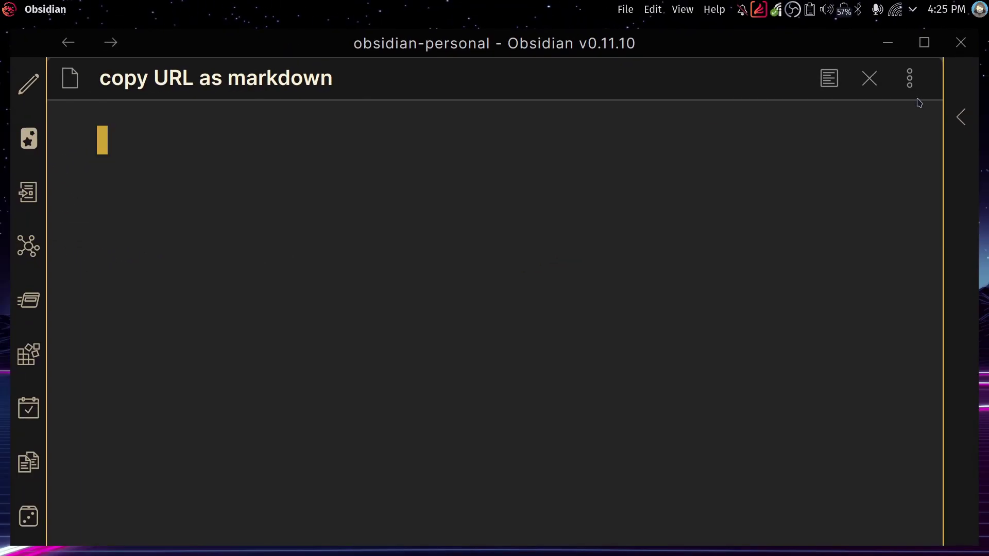
# Step: Paste the markdown link to the Charlie Chaplin Great Dictator YouTube video
pyautogui.hotkey('alt', 'Tab')
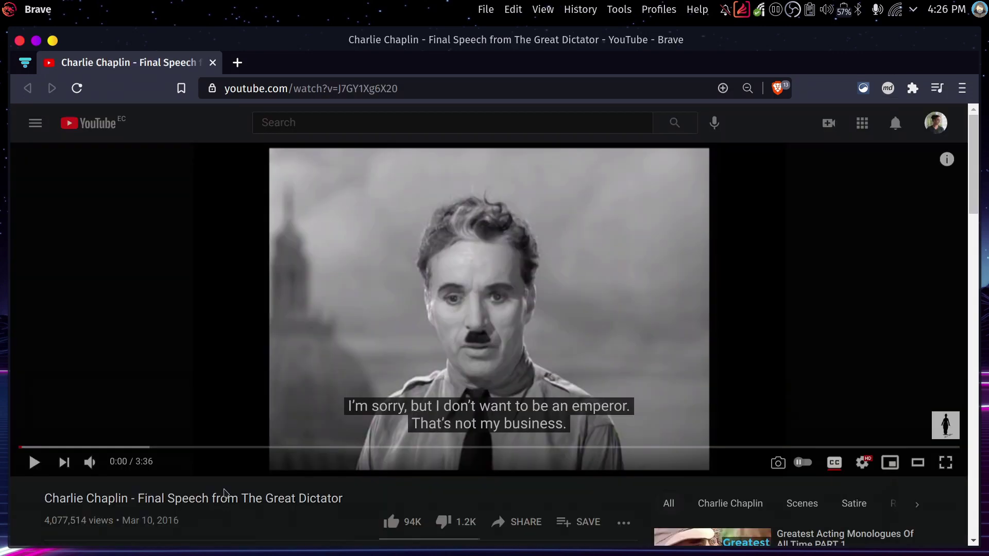
pyautogui.hotkey('alt', 'Tab')
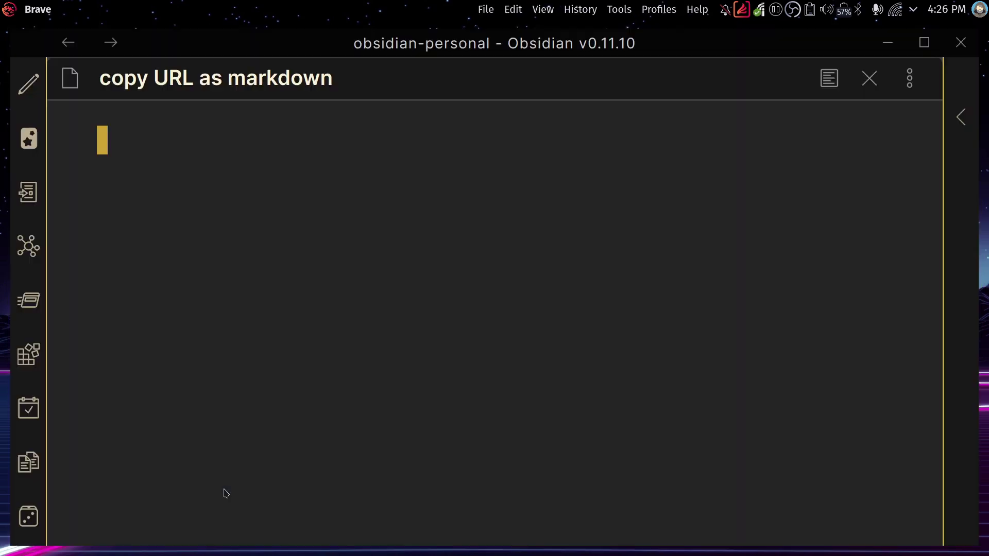
pyautogui.press('p')
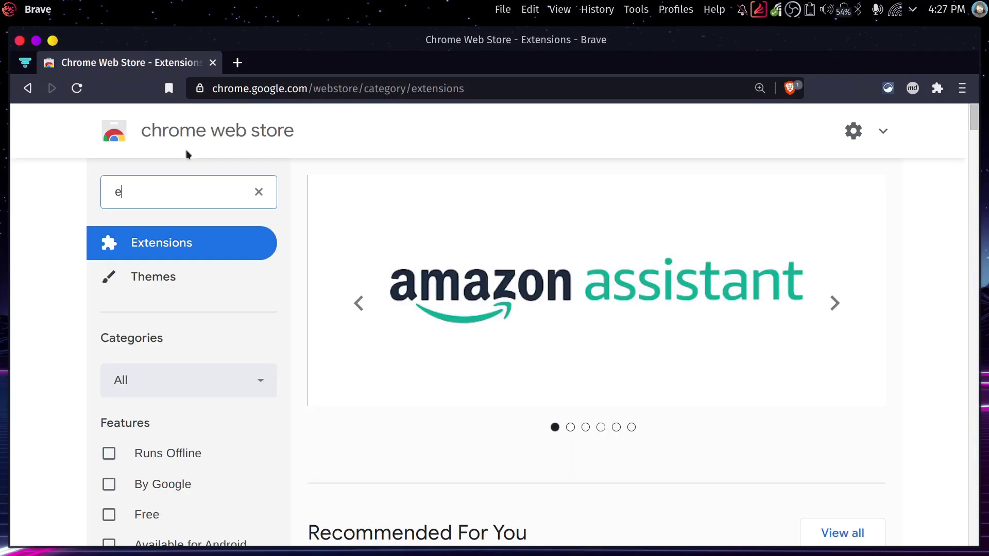
# Step: Delete the stray typed character from the Chrome Web Store search box
pyautogui.press('BackSpace')
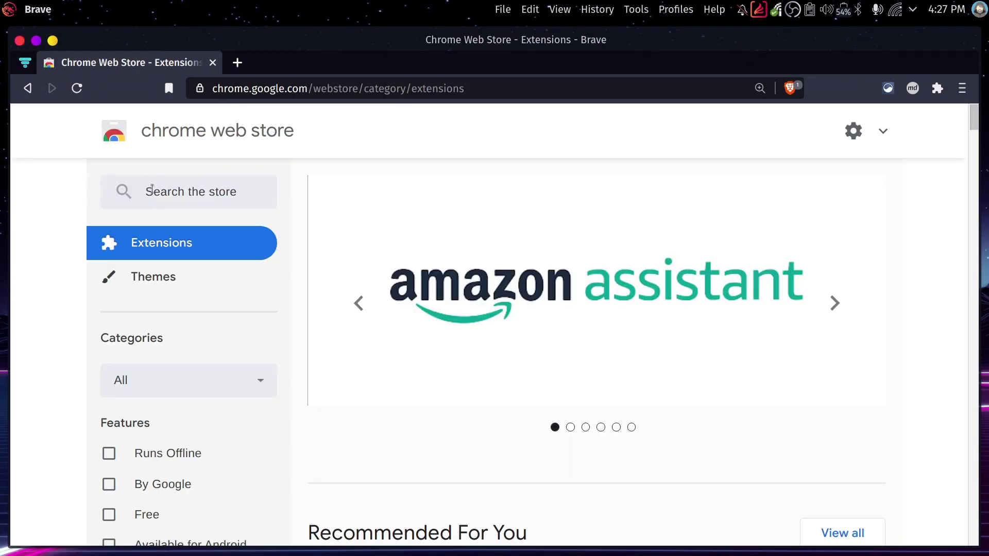
# Step: Search the store for 'copy as markdown' and open the first Copy as Markdown result
pyautogui.click(154, 190)
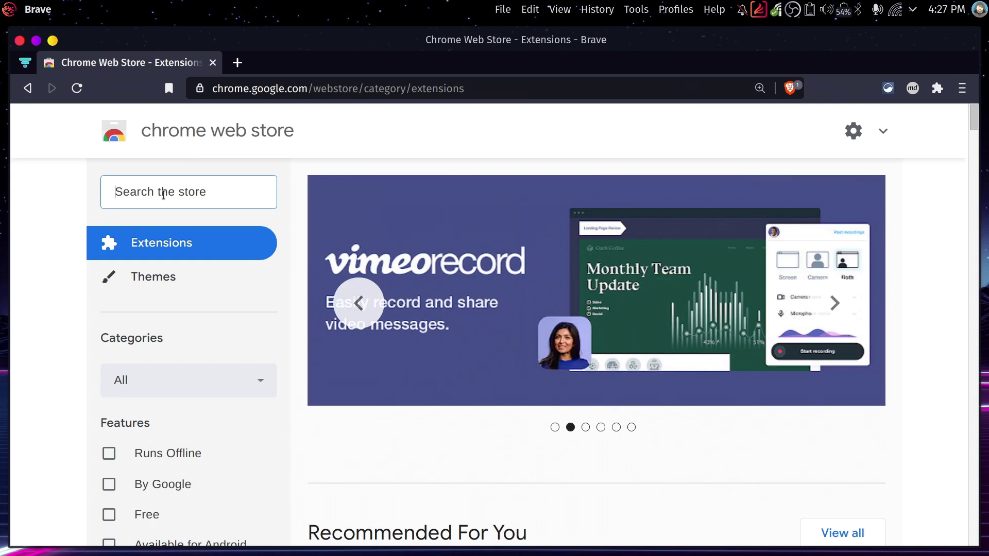
pyautogui.write('copy as m')
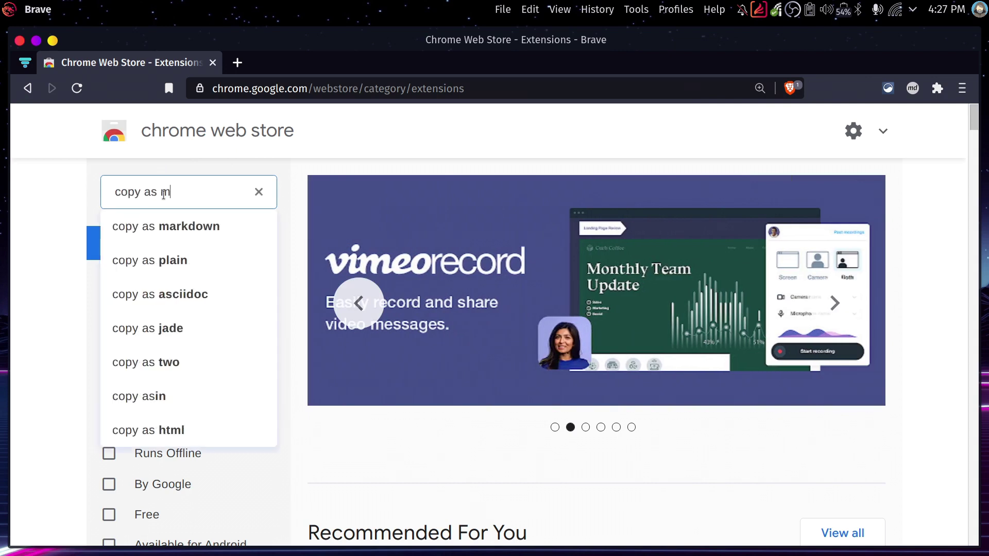
pyautogui.write('arkd')
pyautogui.press('BackSpace')
pyautogui.press('BackSpace')
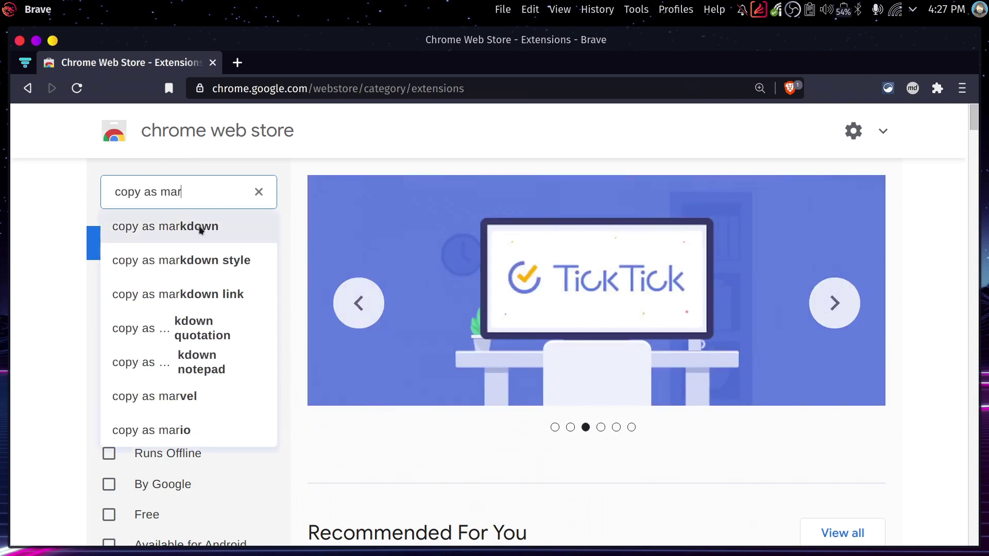
pyautogui.click(201, 227)
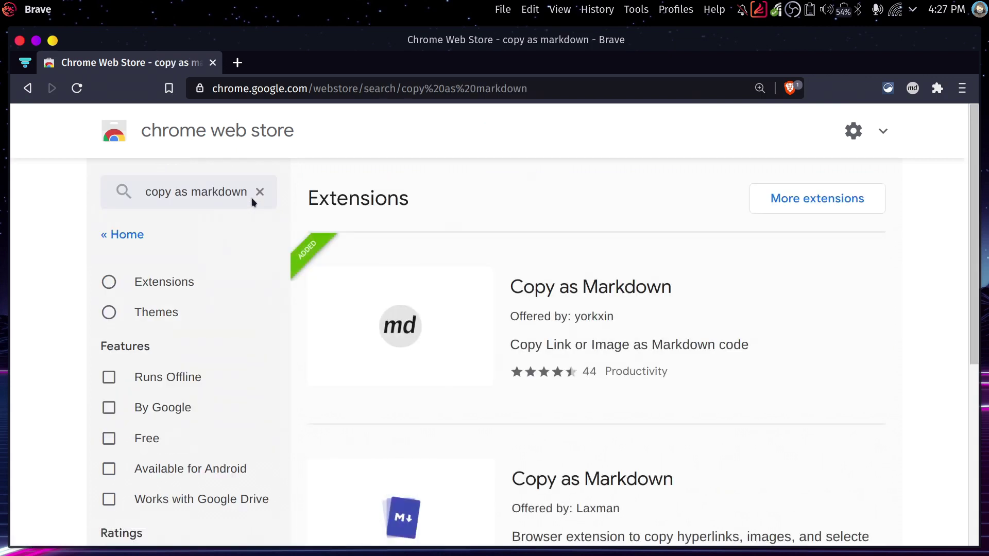
pyautogui.click(420, 338)
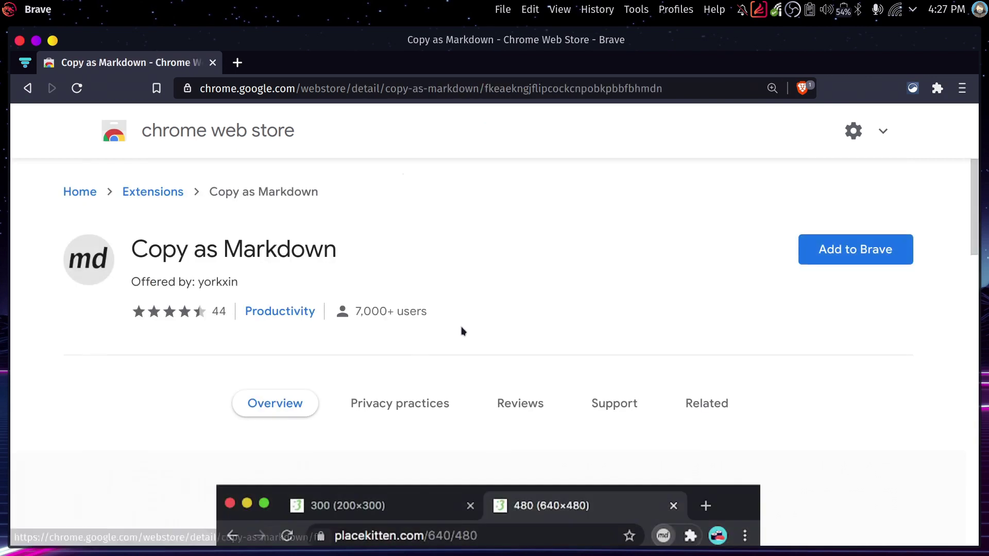
# Step: Add Copy as Markdown to Brave, confirm the permission prompt, and dismiss the added notice
pyautogui.click(855, 254)
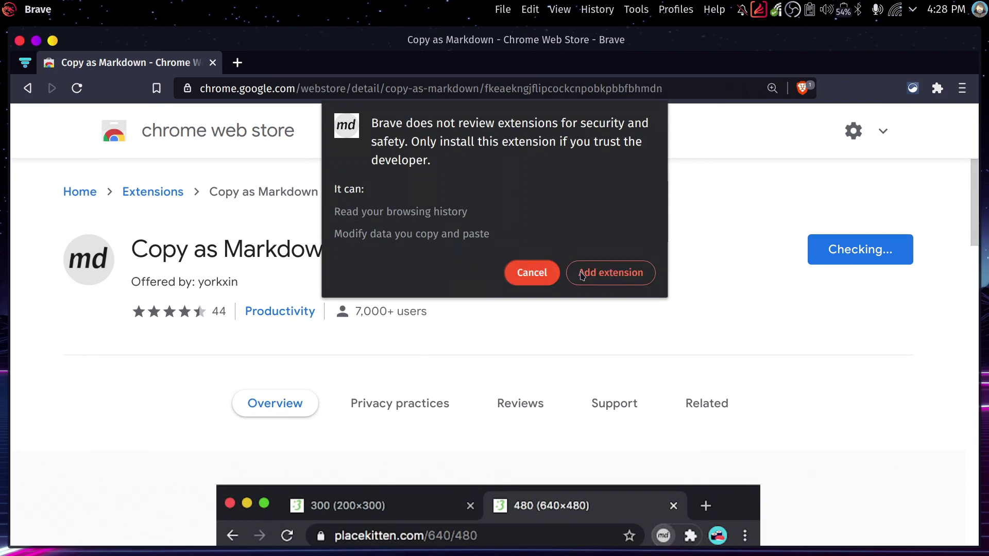
pyautogui.click(611, 274)
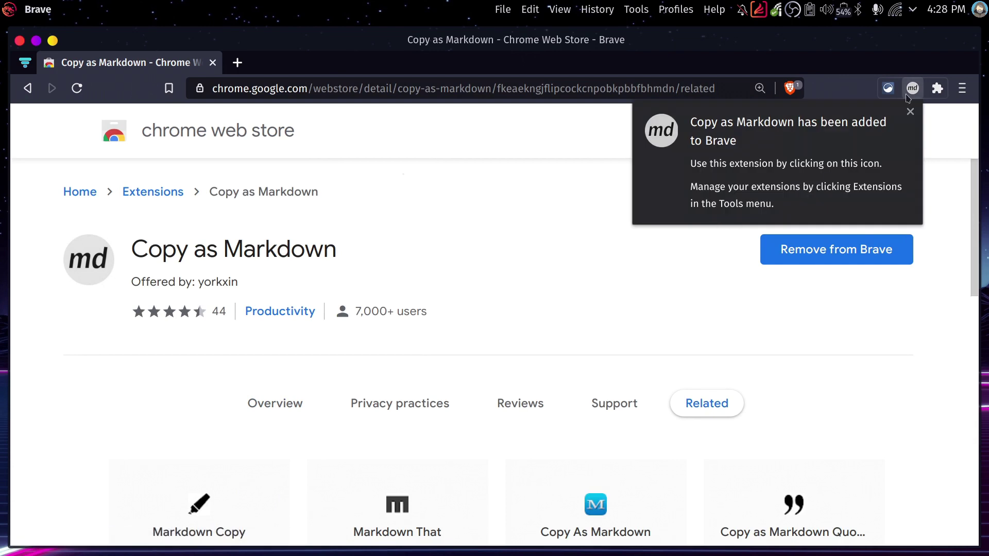
pyautogui.click(910, 111)
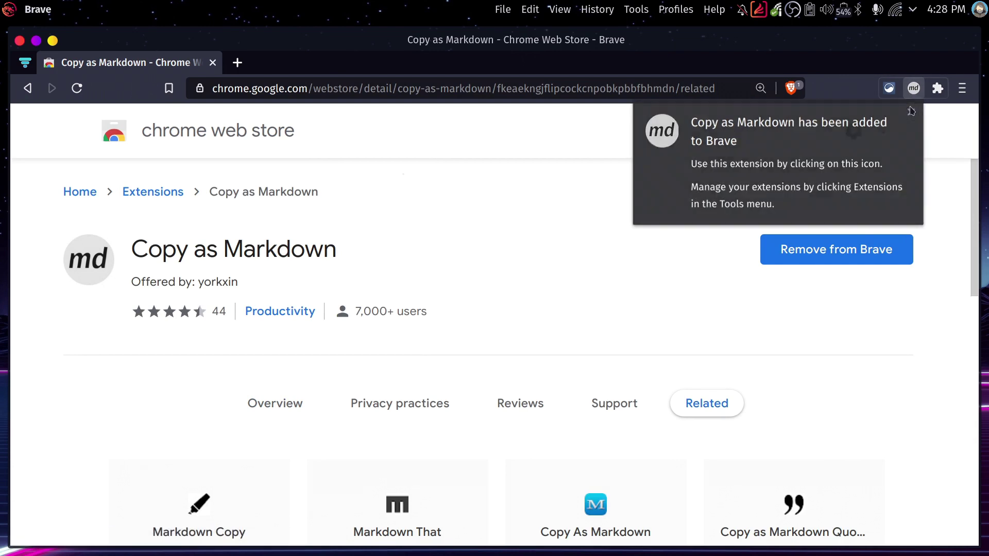
# Step: Pin Copy as Markdown to the toolbar from the Extensions menu, then close the menu
pyautogui.click(936, 89)
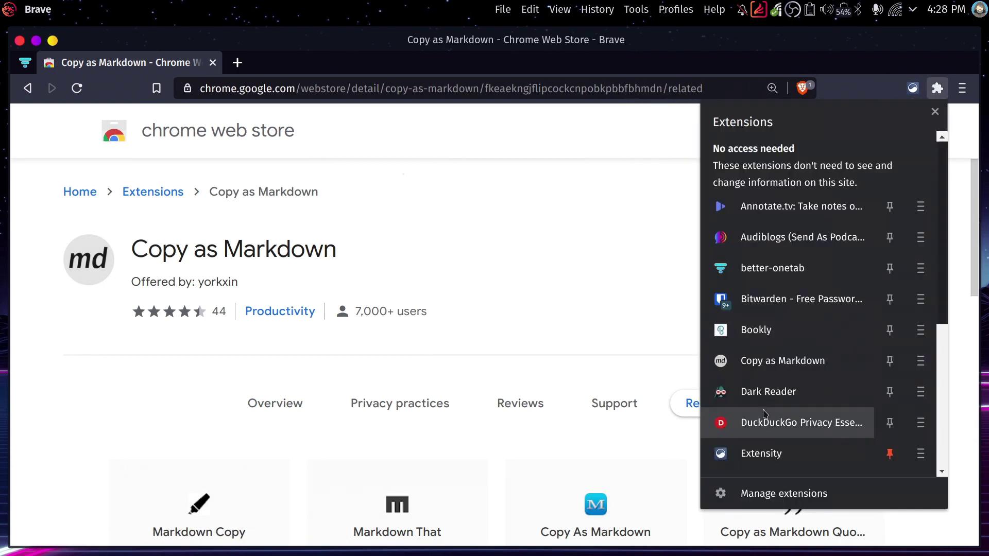
pyautogui.scroll(-5, 810, 361)
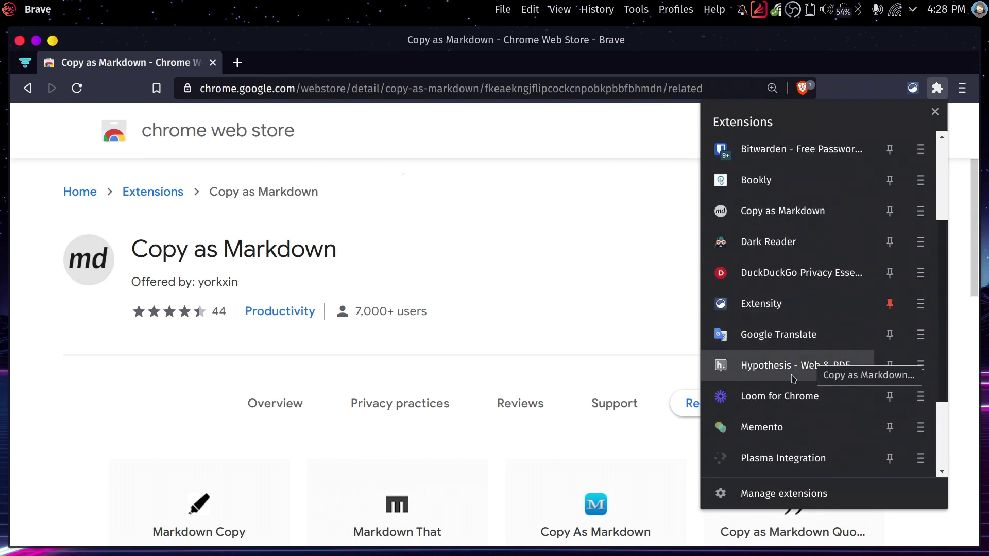
pyautogui.scroll(5, 793, 379)
pyautogui.scroll(-3, 793, 379)
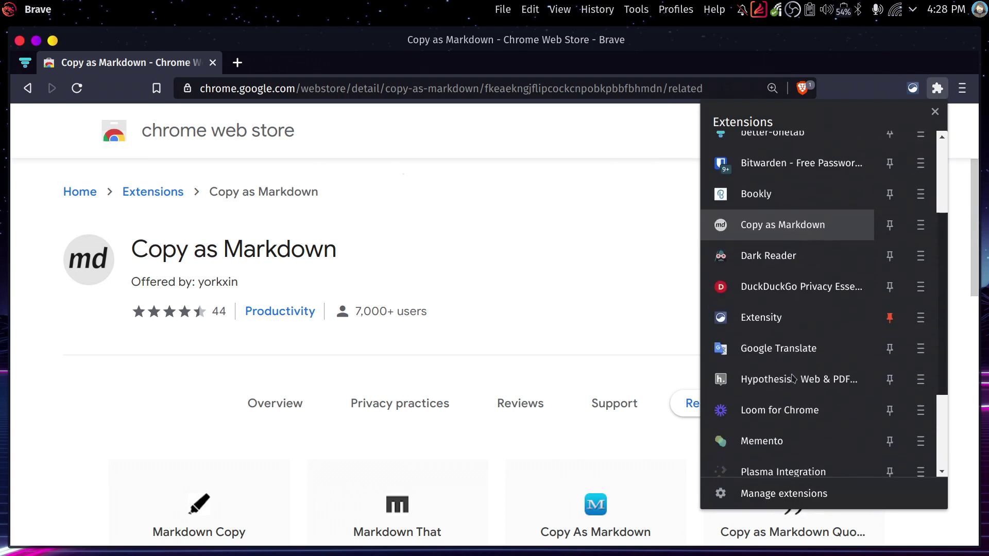
pyautogui.click(890, 227)
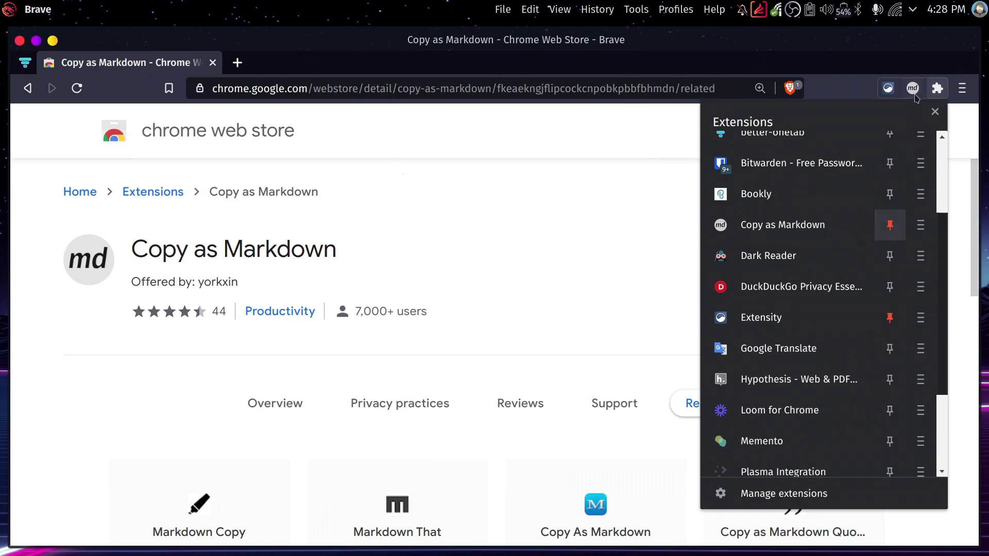
pyautogui.click(597, 205)
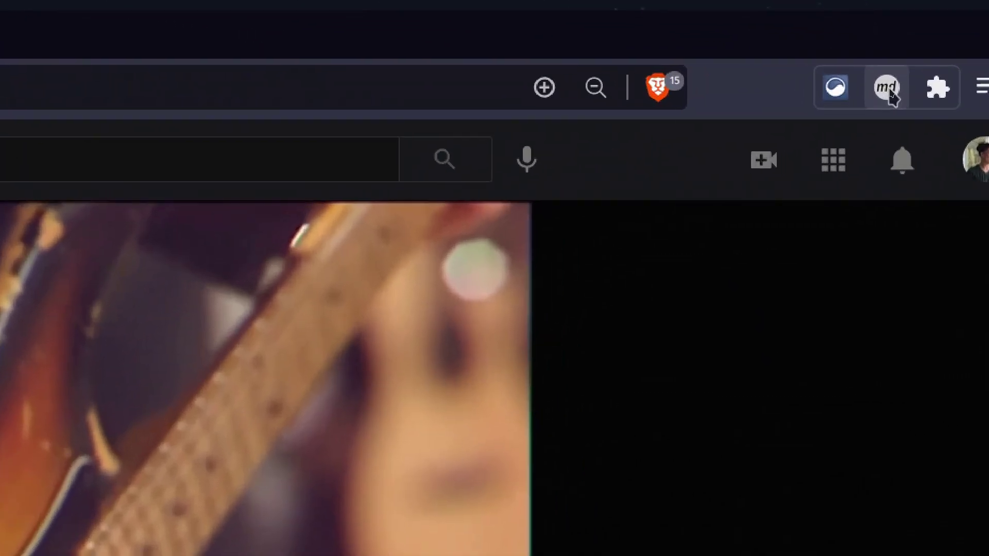
# Step: Copy the Iron Sky tab as a Markdown link and paste it into the Obsidian note
pyautogui.click(888, 90)
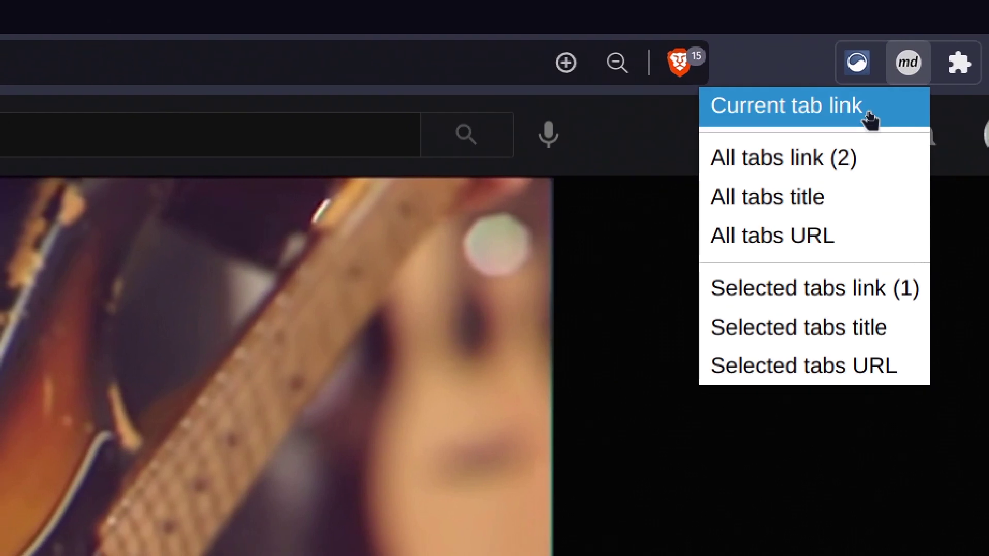
pyautogui.click(863, 133)
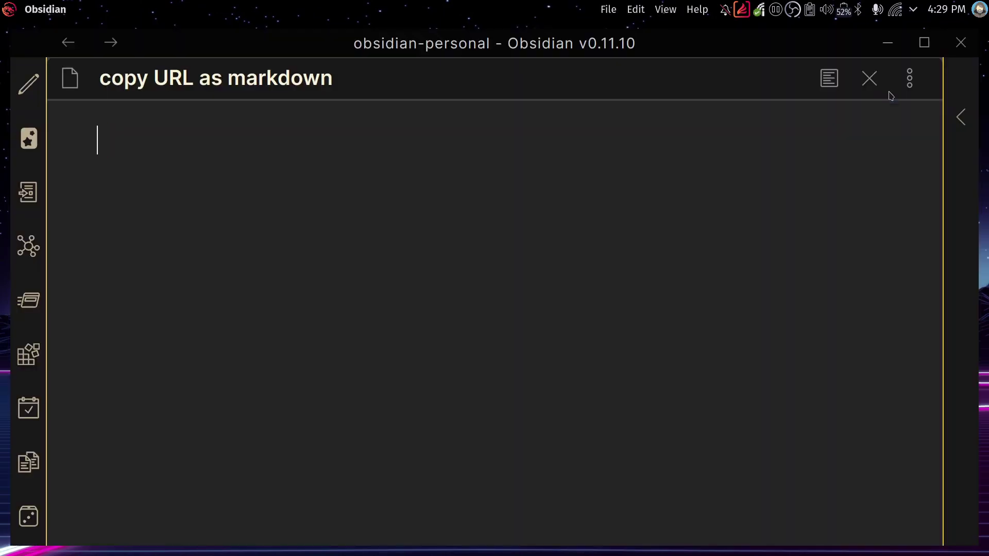
pyautogui.hotkey('ctrl', 'v')
pyautogui.hotkey('alt', 'Tab')
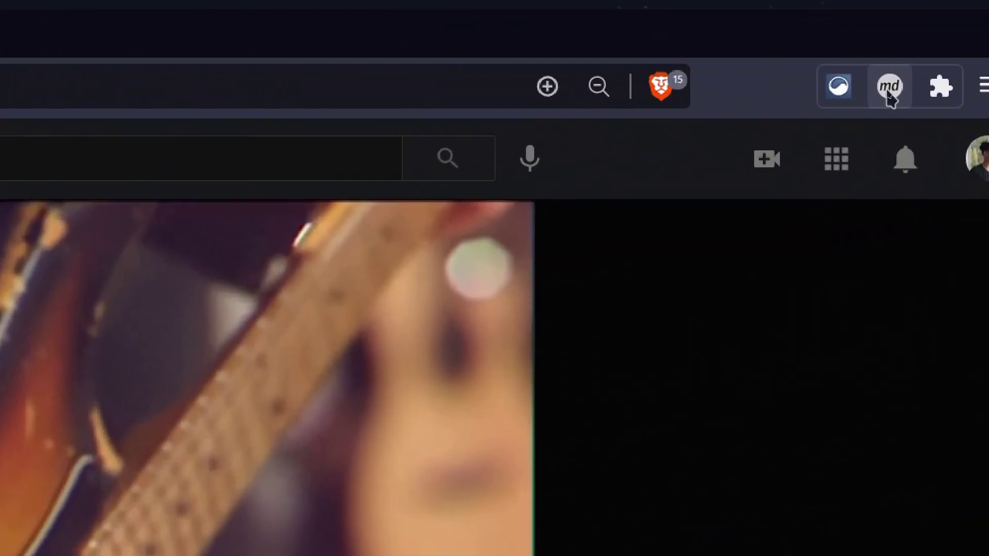
# Step: Copy the current tab link as Markdown again, then bring up Brave's main menu
pyautogui.click(887, 88)
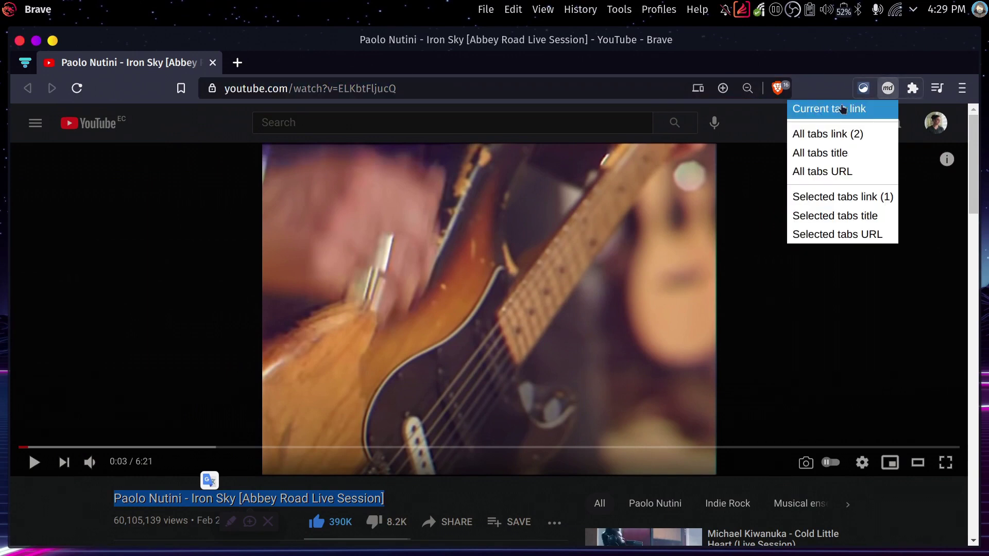
pyautogui.click(832, 108)
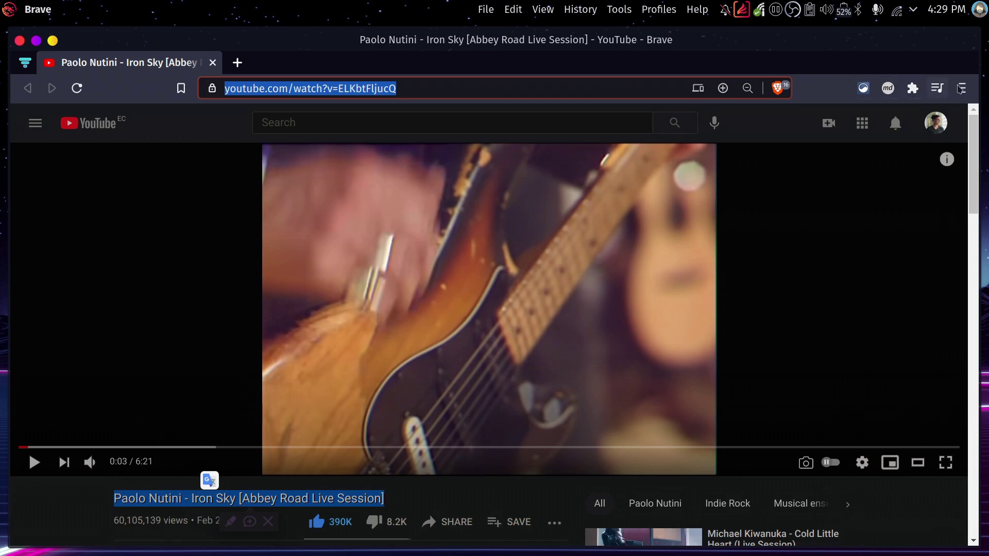
pyautogui.click(961, 88)
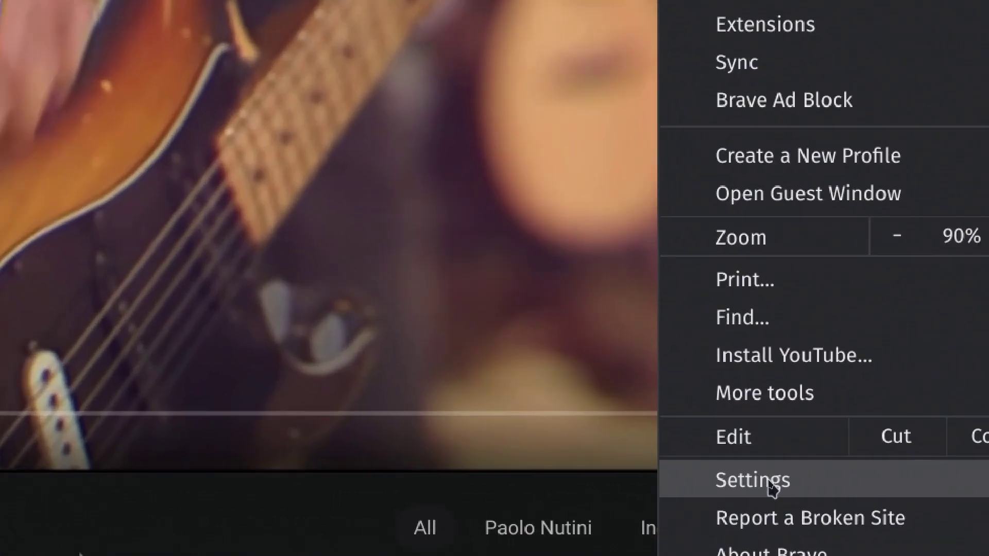
# Step: Reach Brave's extension keyboard shortcuts page by searching settings for 'shortcut'
pyautogui.click(769, 481)
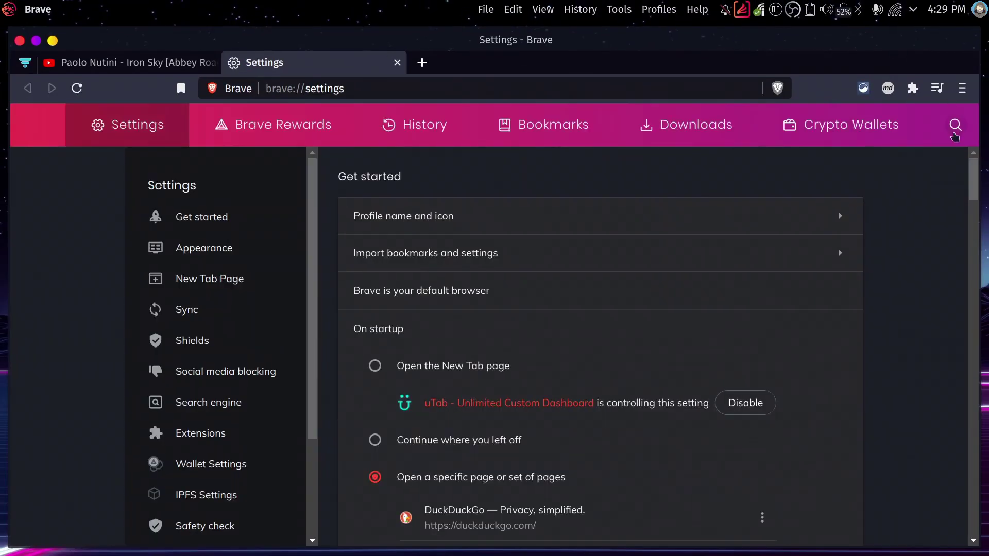
pyautogui.click(954, 135)
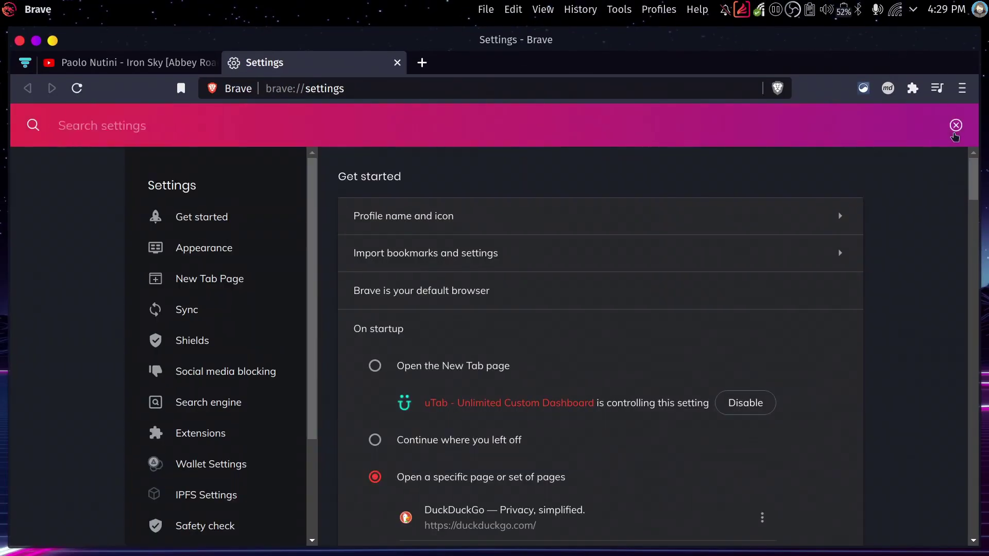
pyautogui.write('shortcut')
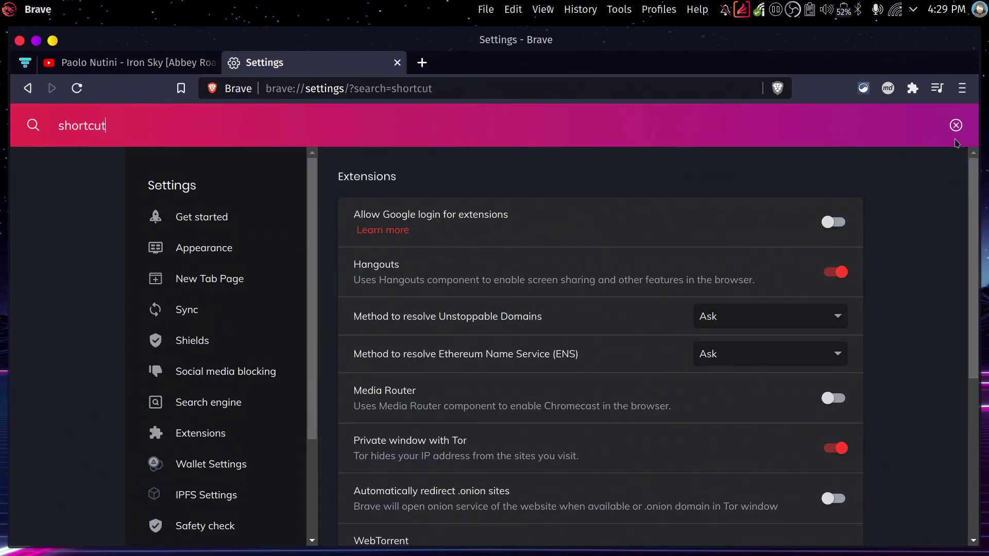
pyautogui.scroll(-5, 567, 386)
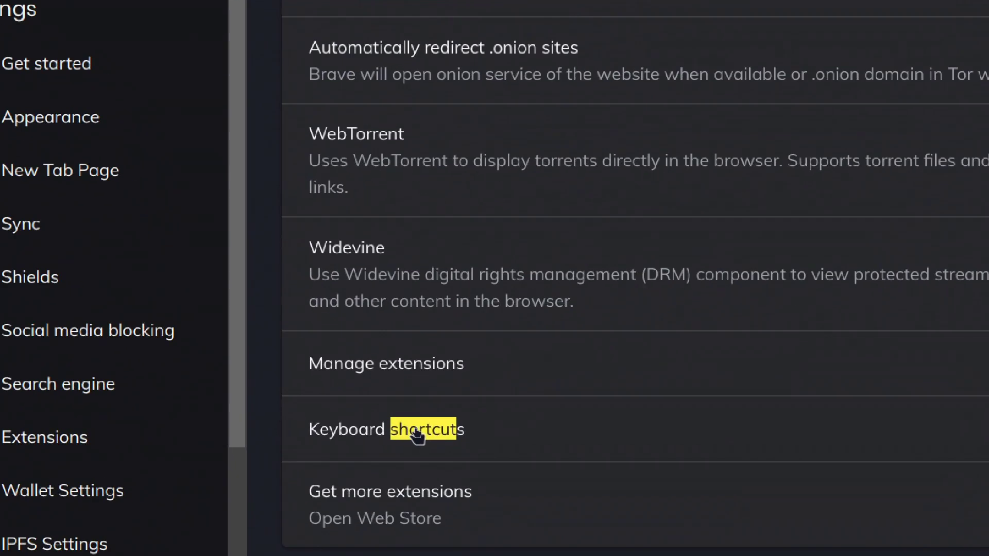
pyautogui.click(418, 430)
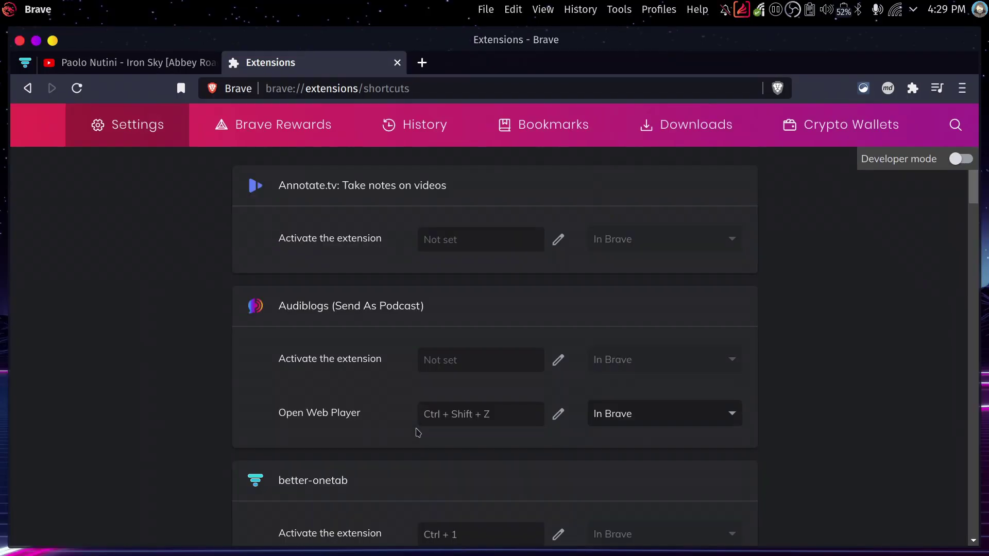
pyautogui.scroll(-20, 377, 360)
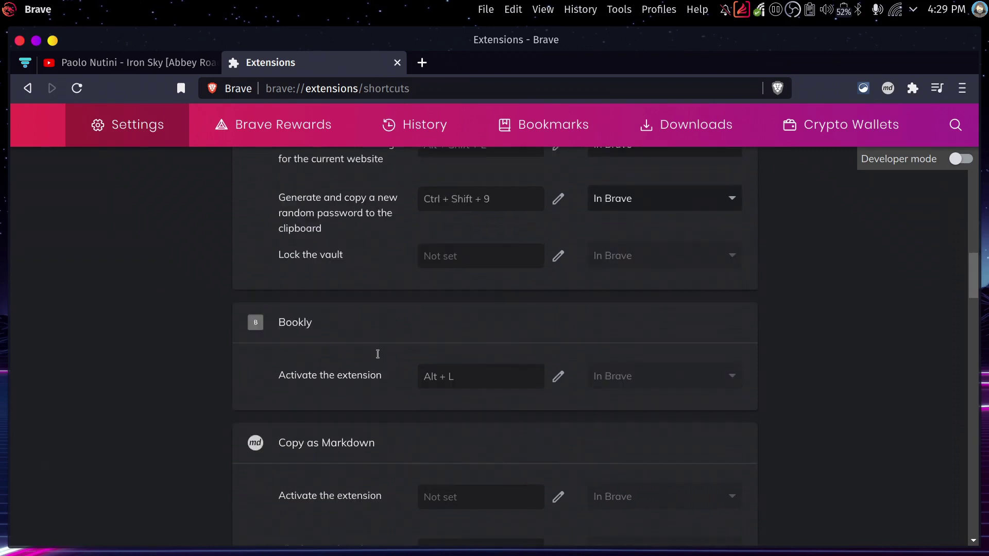
pyautogui.scroll(-3, 331, 307)
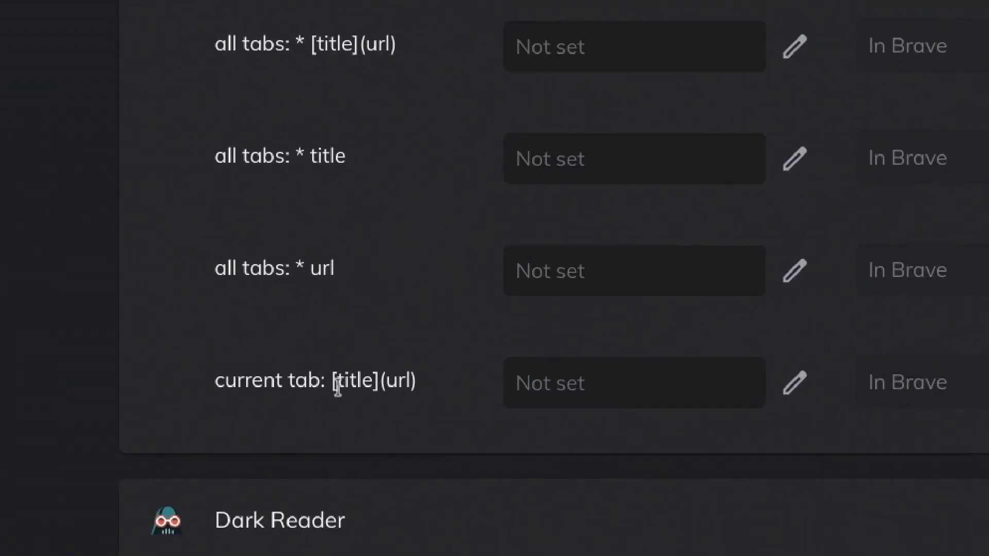
# Step: Assign Alt+Y to the 'current tab: [title](url)' command and close the shortcuts page
pyautogui.doubleClick(358, 382)
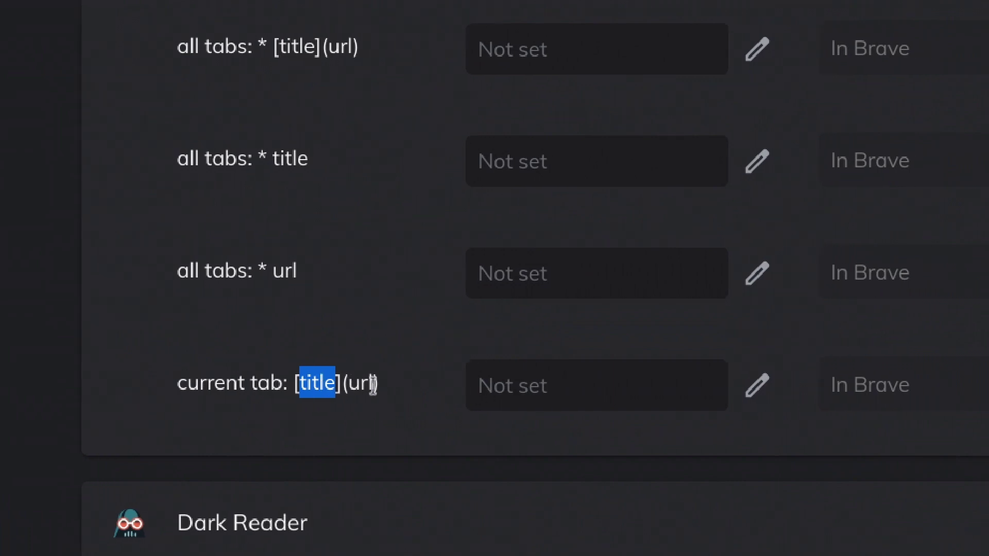
pyautogui.doubleClick(394, 384)
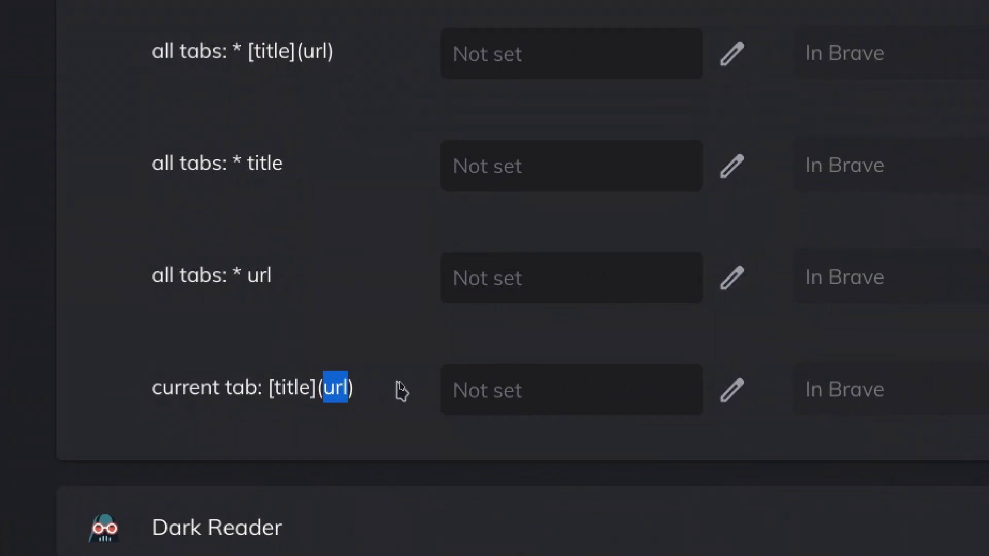
pyautogui.click(532, 382)
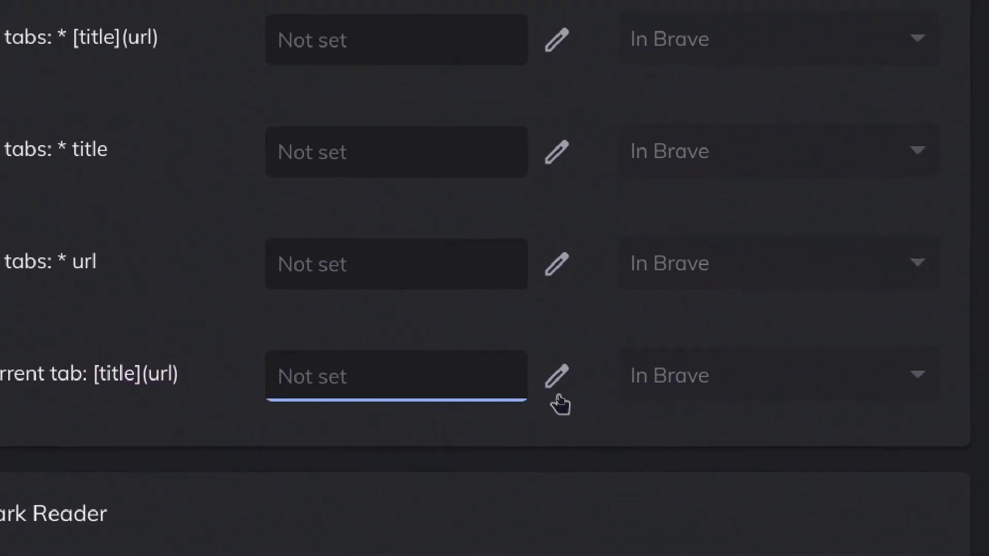
pyautogui.click(582, 407)
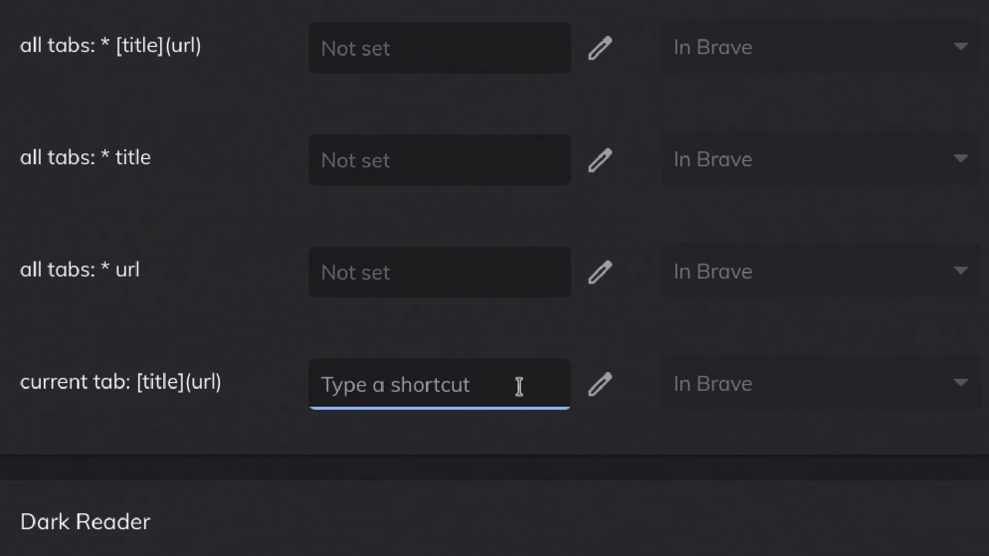
pyautogui.hotkey('alt', 'y')
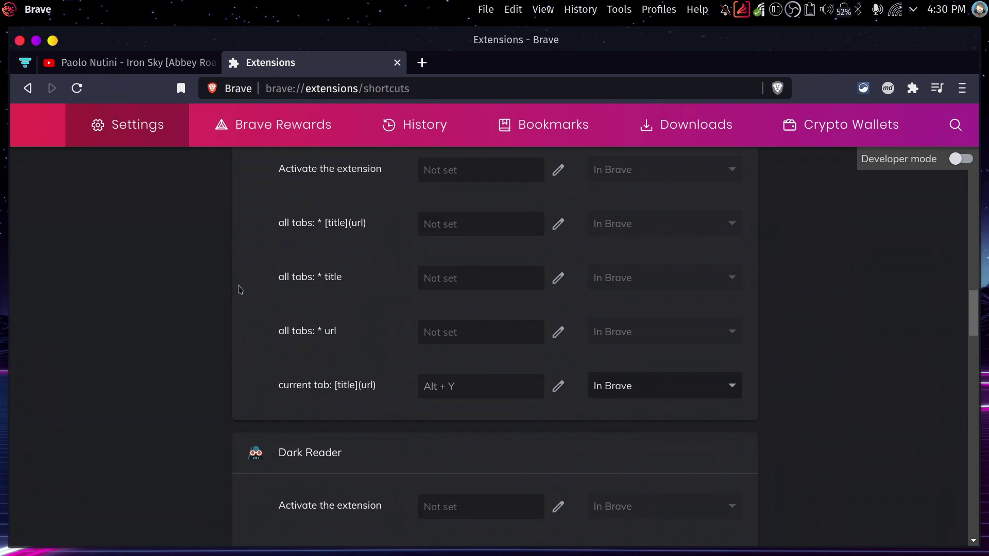
pyautogui.hotkey('ctrl', 'w')
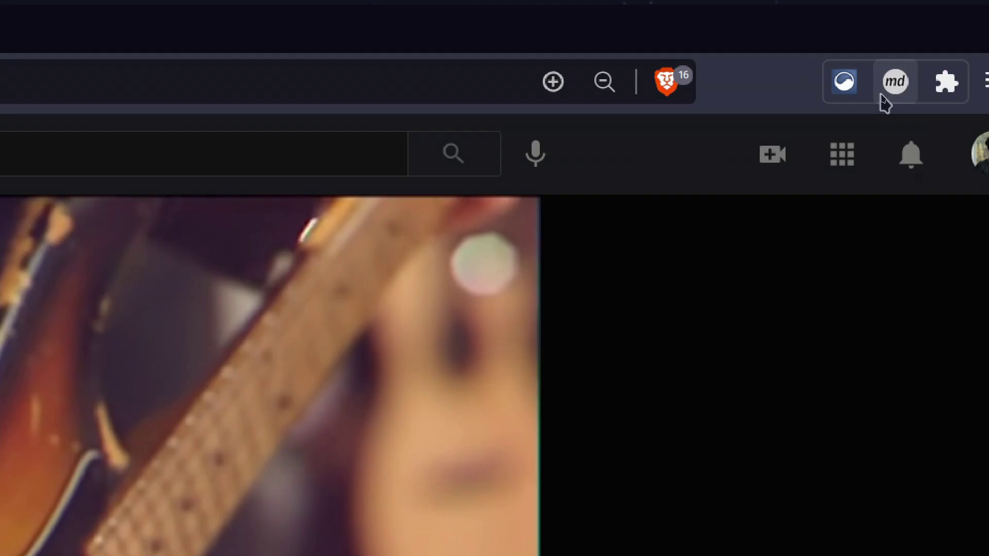
# Step: Copy the Iron Sky tab as markdown, paste it into the Obsidian note, and return to Brave
pyautogui.click(881, 96)
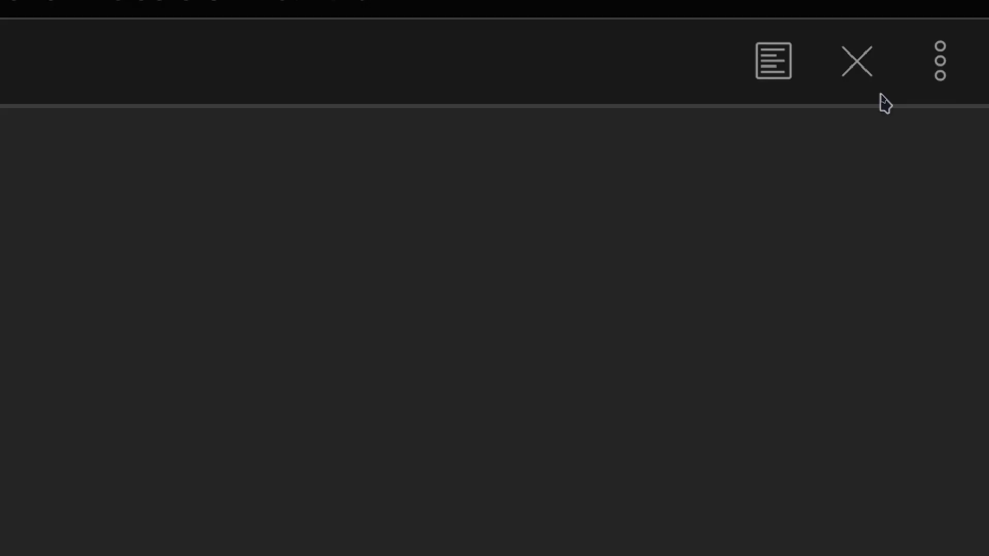
pyautogui.write('[Paolo Nutini - Iron Sky [Abbey Road Live Session] - YouTube](https://www.youtube.com/watch?v=ELKbtFljucQ)')
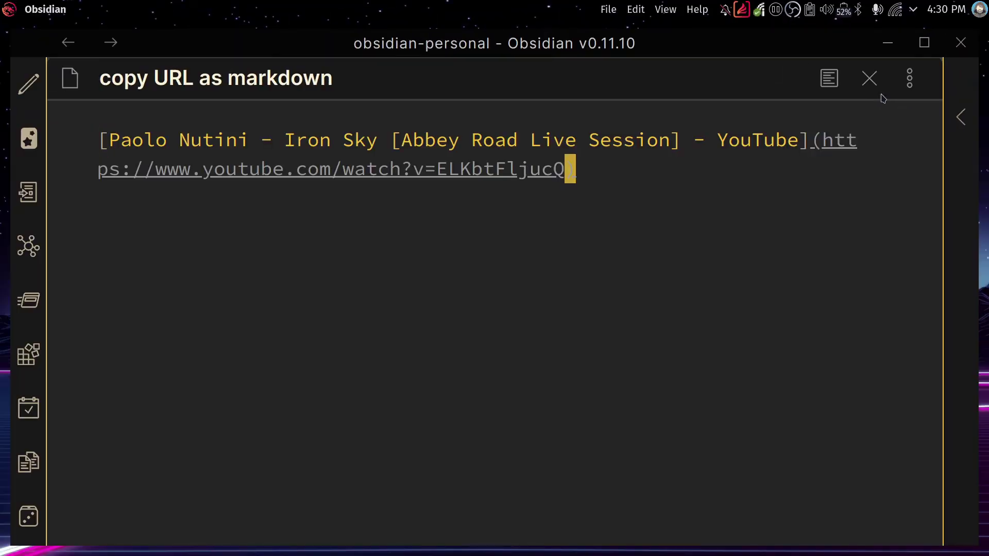
pyautogui.hotkey('alt', 'Tab')
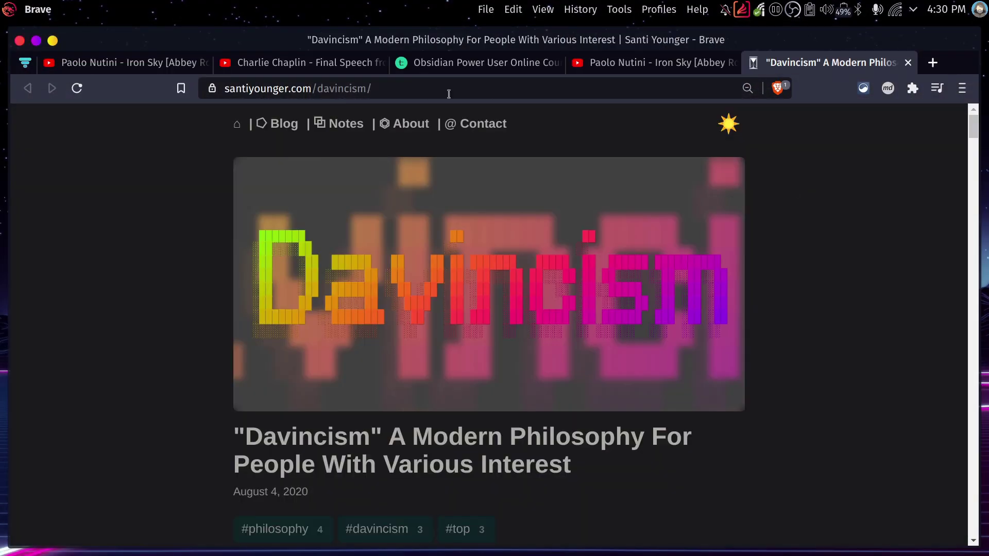
# Step: Copy all open Brave tabs as markdown links and paste the bulleted list into the Obsidian note
pyautogui.click(888, 88)
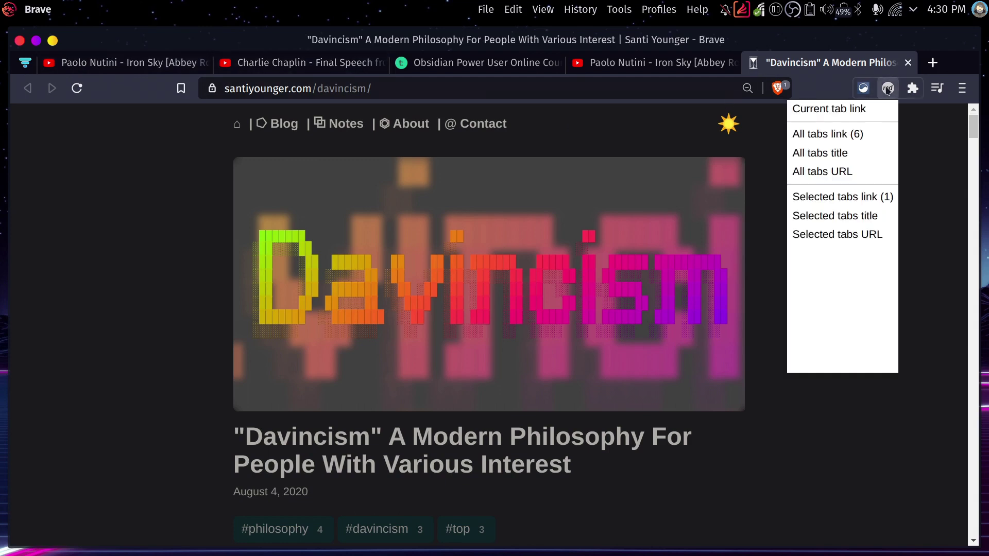
pyautogui.click(860, 135)
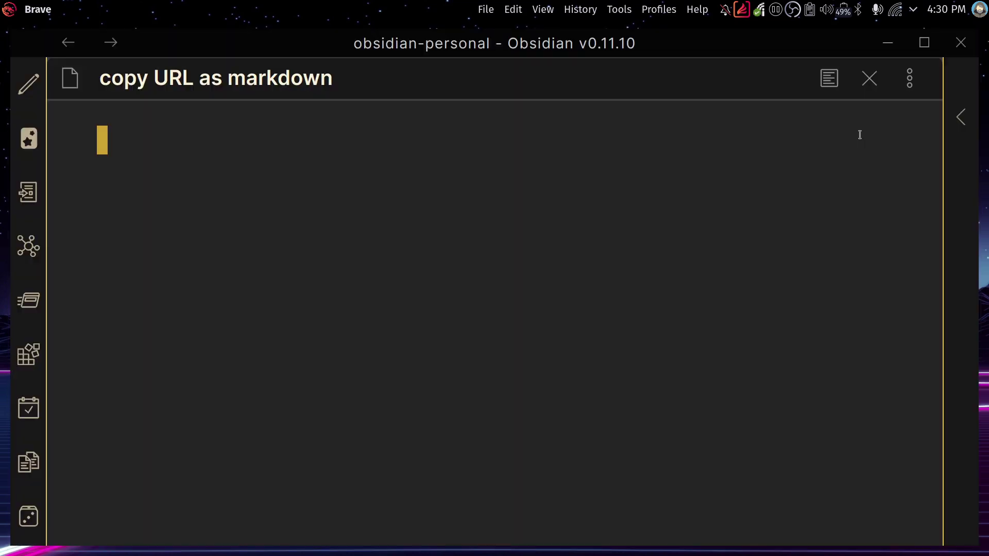
pyautogui.hotkey('alt', 'Tab')
pyautogui.write('* [Paolo Nutini - Iron Sky [Abbey Road Live Session] - YouTube](https://www.youtube.com/watch?v=ELKbtFljucQ) * [Charlie Chaplin - Final Speech from The Great Dictator - YouTube](https://www.youtube.com/watch?v=J7GY1Xg6X20) * [Obsidian Power User Online Course | Santi Younger](https://courses.santiyounger.com/p/obsidian) * [Paolo Nutini - Iron Sky [Abbey Road Live Session] - YouTube](https://www.youtube.com/watch?v=ELKbtFljucQ) * ["Davincism" A Modern Philosophy For People With Various Interest | Santi Younger](https://santiyounger.com/davincism/)')
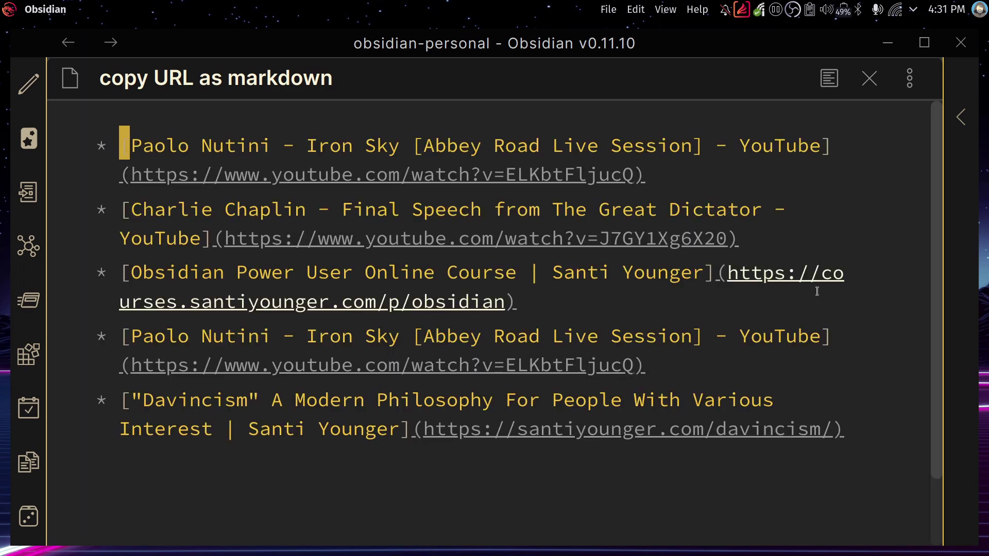
# Step: Preview the five rendered links in reading view and open the Obsidian Power User Online Course link
pyautogui.click(830, 78)
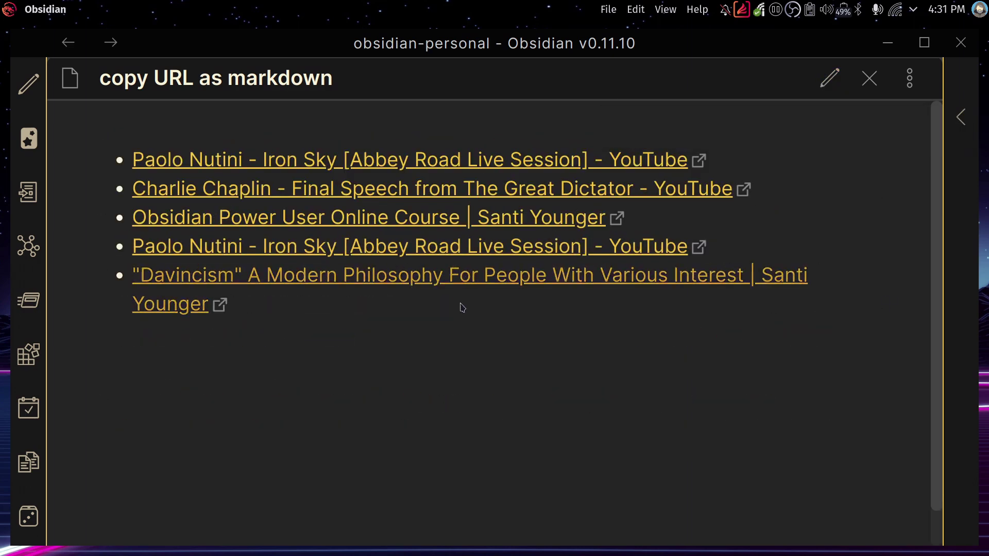
pyautogui.click(830, 79)
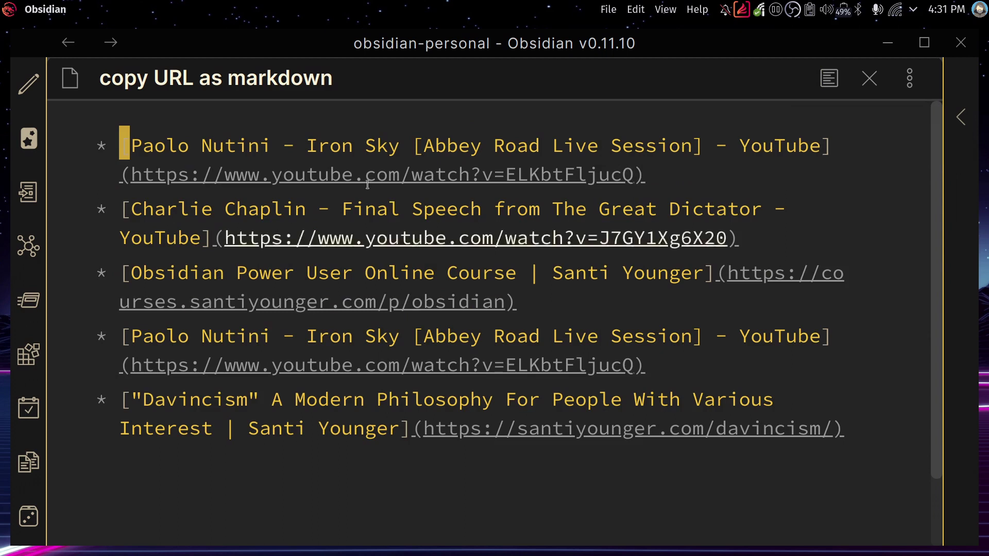
pyautogui.click(830, 79)
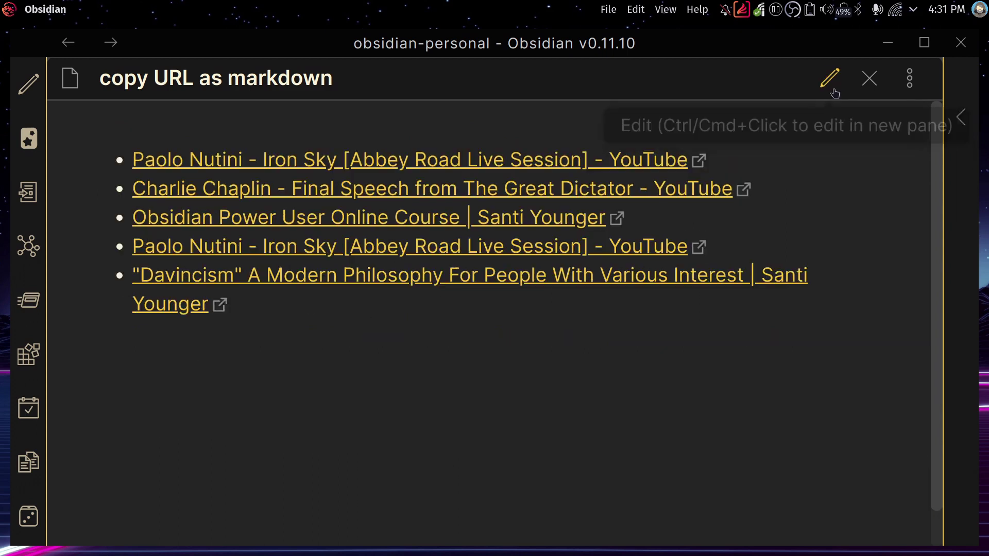
pyautogui.click(269, 219)
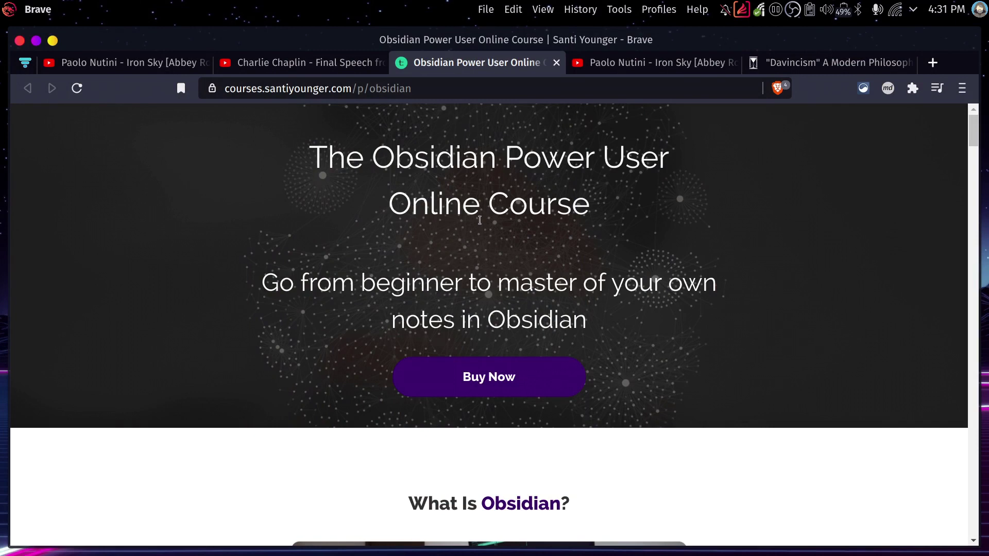
pyautogui.scroll(-10, 455, 276)
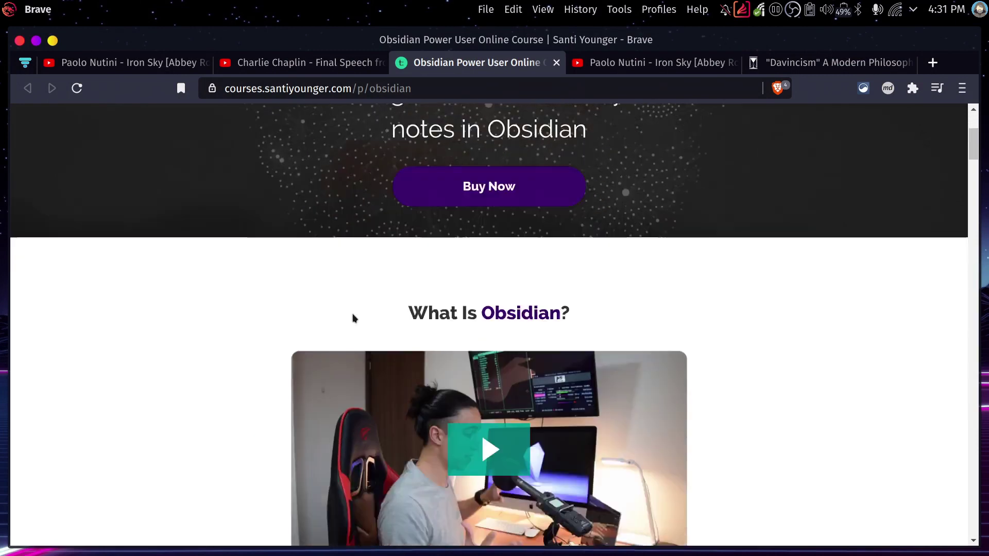
pyautogui.scroll(-5, 261, 336)
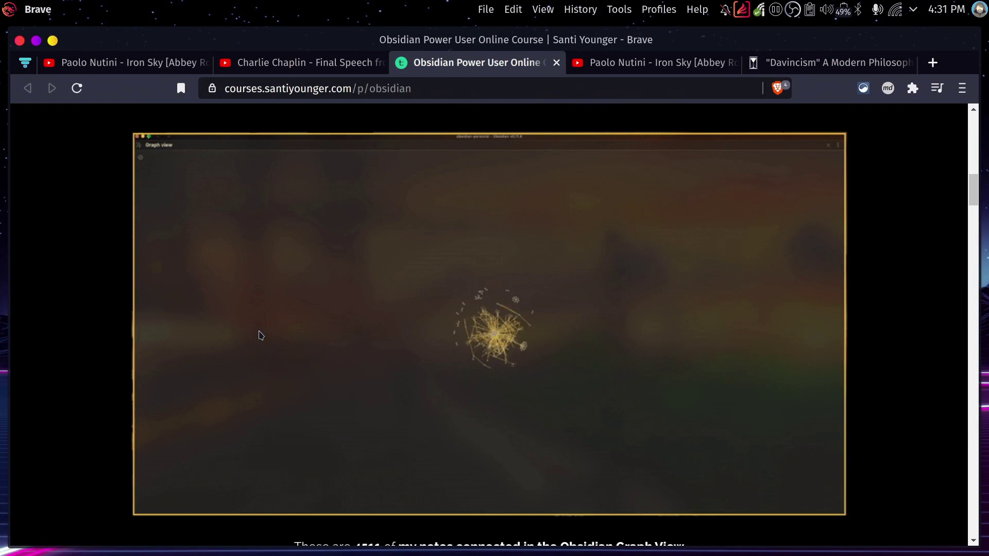
pyautogui.scroll(-1, 260, 335)
pyautogui.scroll(-5, 259, 337)
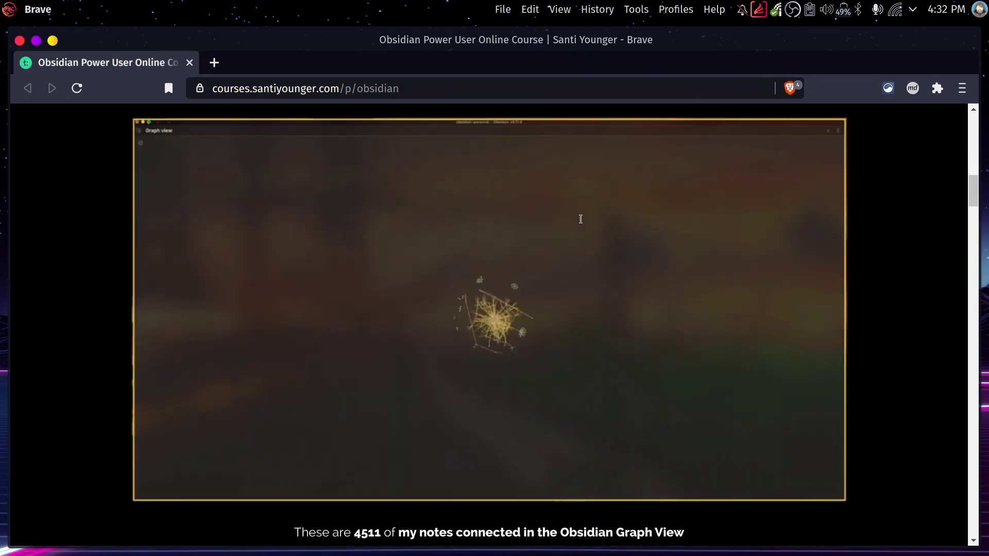
pyautogui.scroll(2, 580, 219)
pyautogui.scroll(-1, 582, 222)
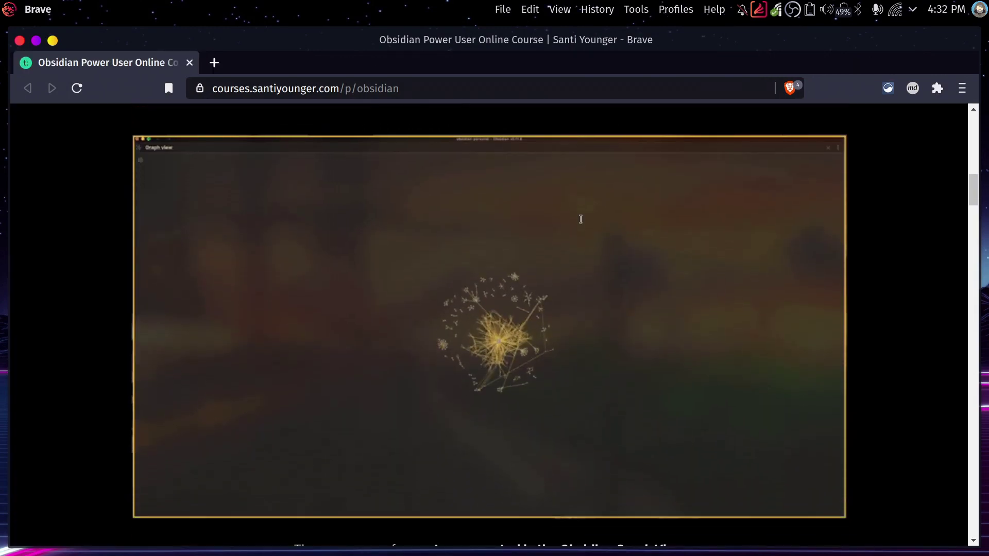
pyautogui.scroll(-1, 582, 224)
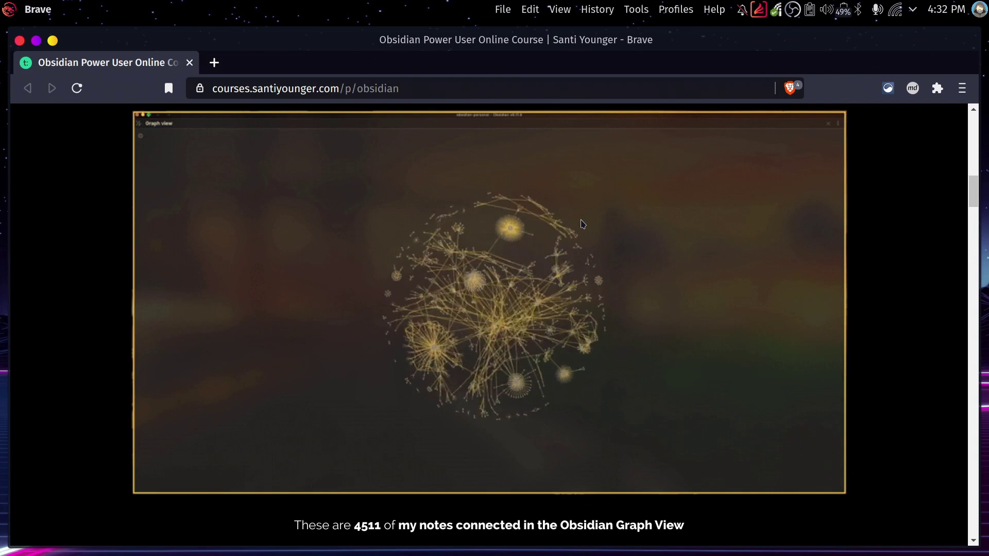